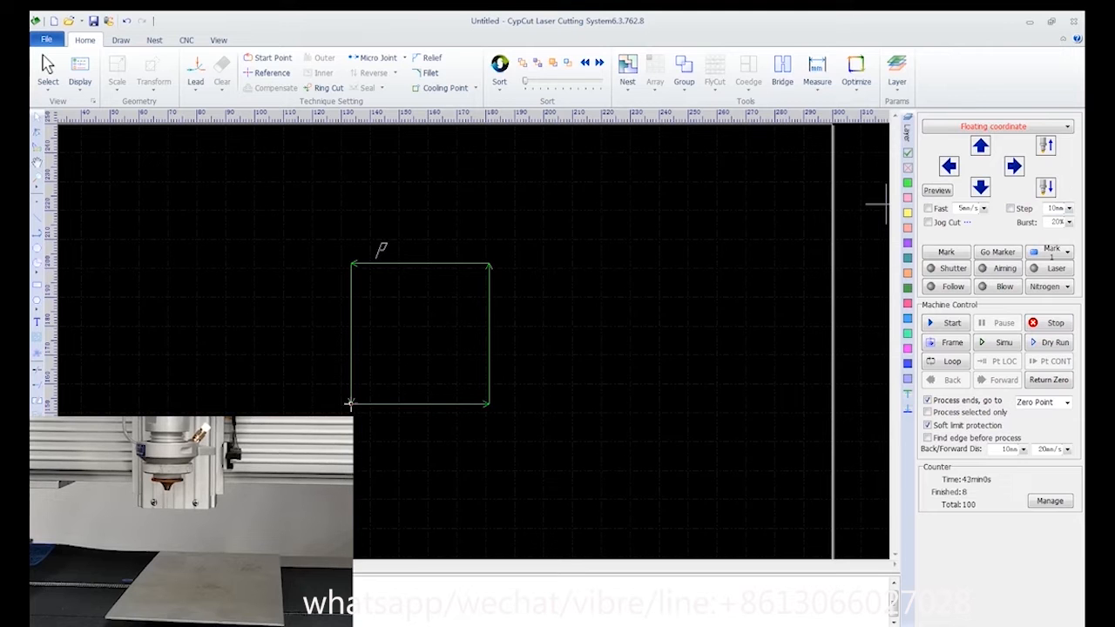
click(993, 126)
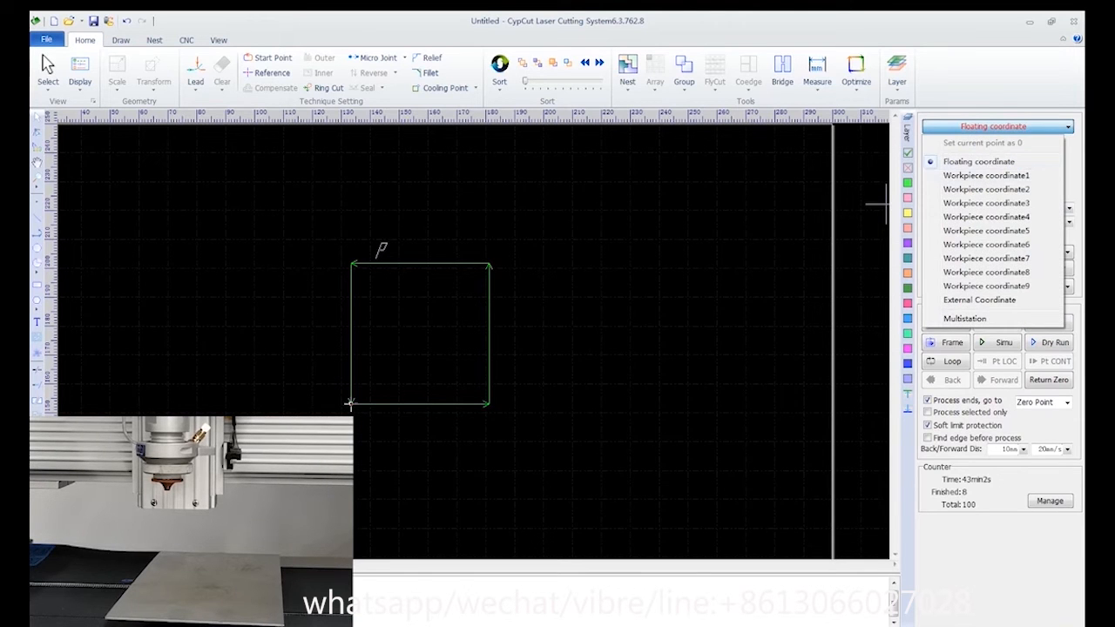
click(876, 205)
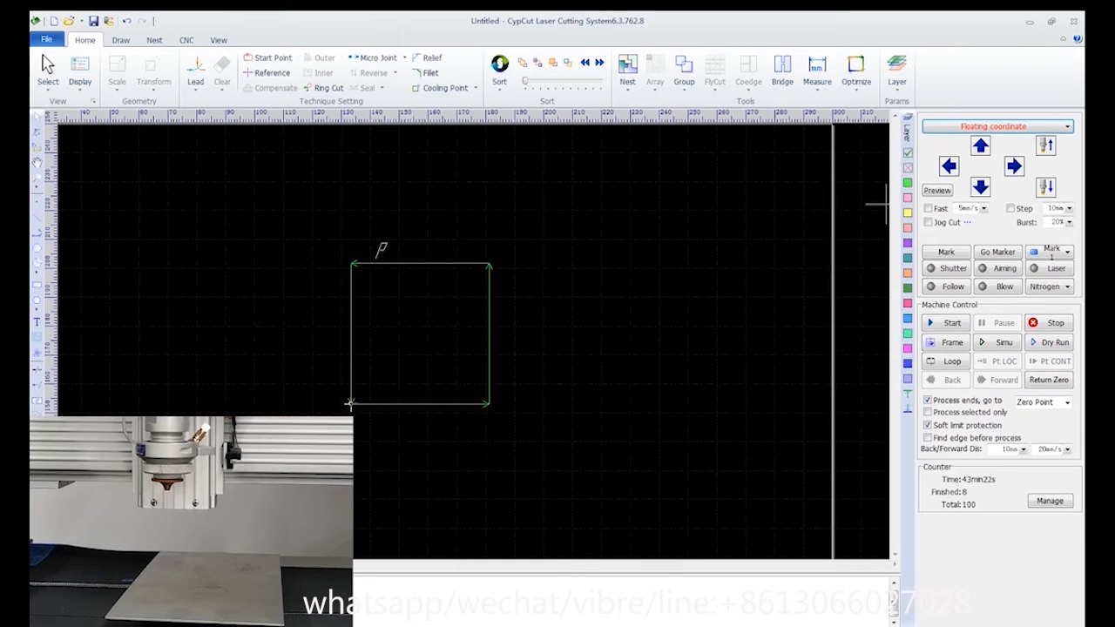
scroll(678, 279, down, 2)
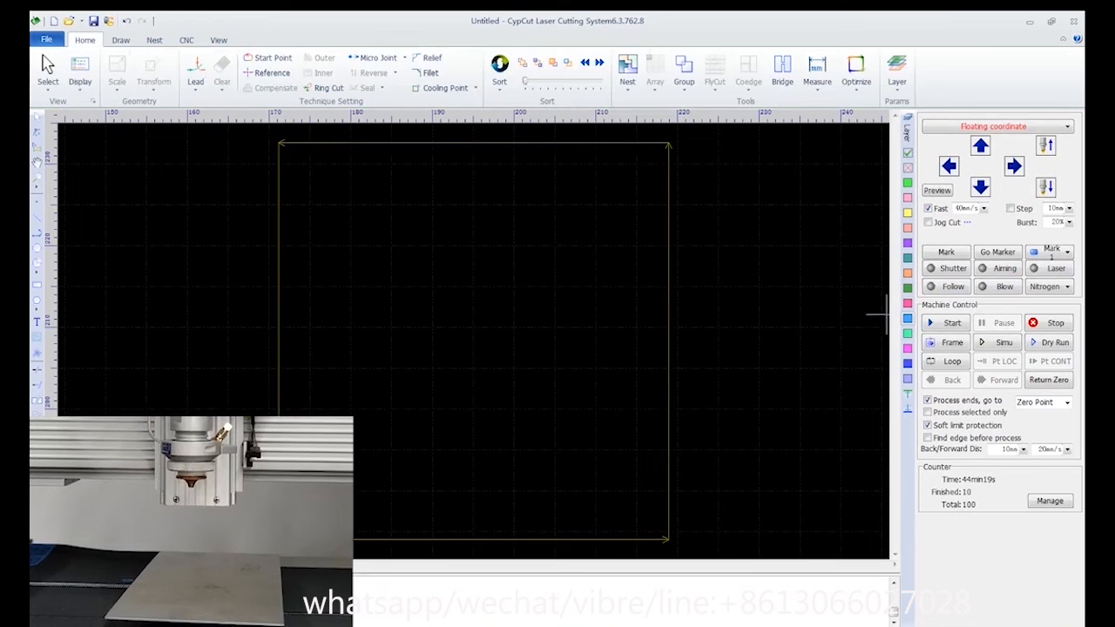
- Switch to Workpiece coordinate1 and jog the laser head left and down at 40 mm/s to a new position
click(993, 126)
click(983, 174)
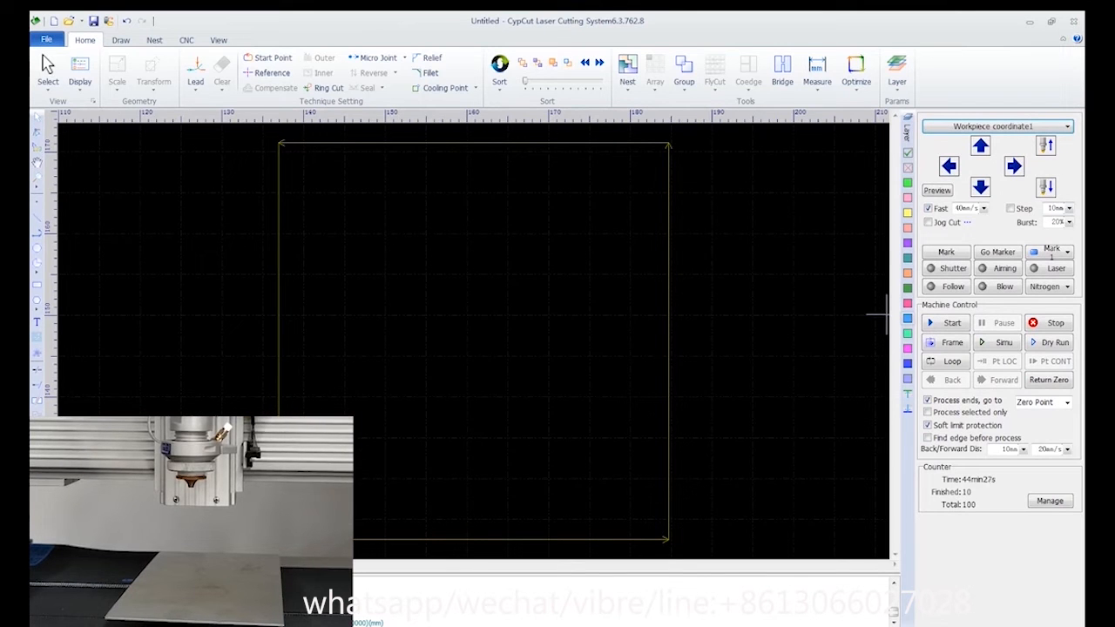
click(949, 167)
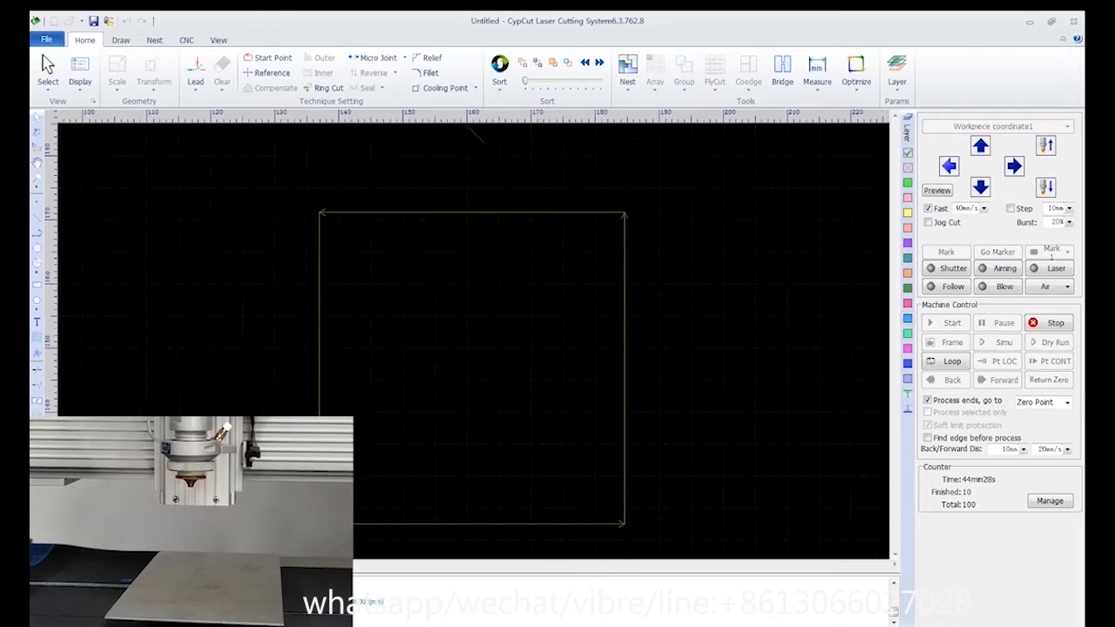
click(980, 188)
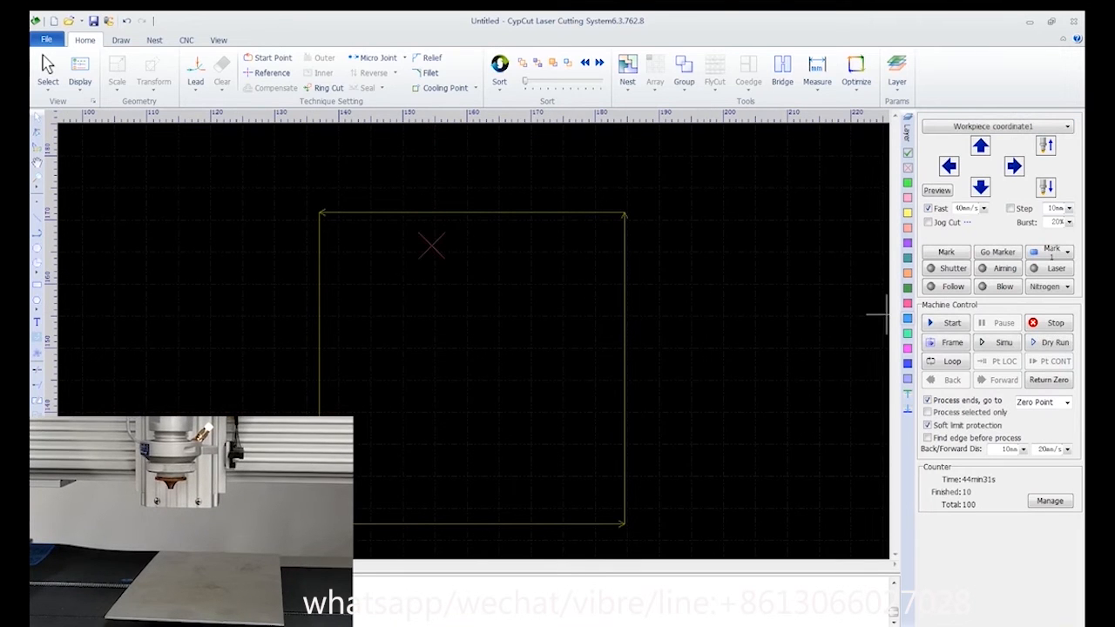
- Set the head's current position as the zero of Workpiece coordinate1 and confirm
click(993, 127)
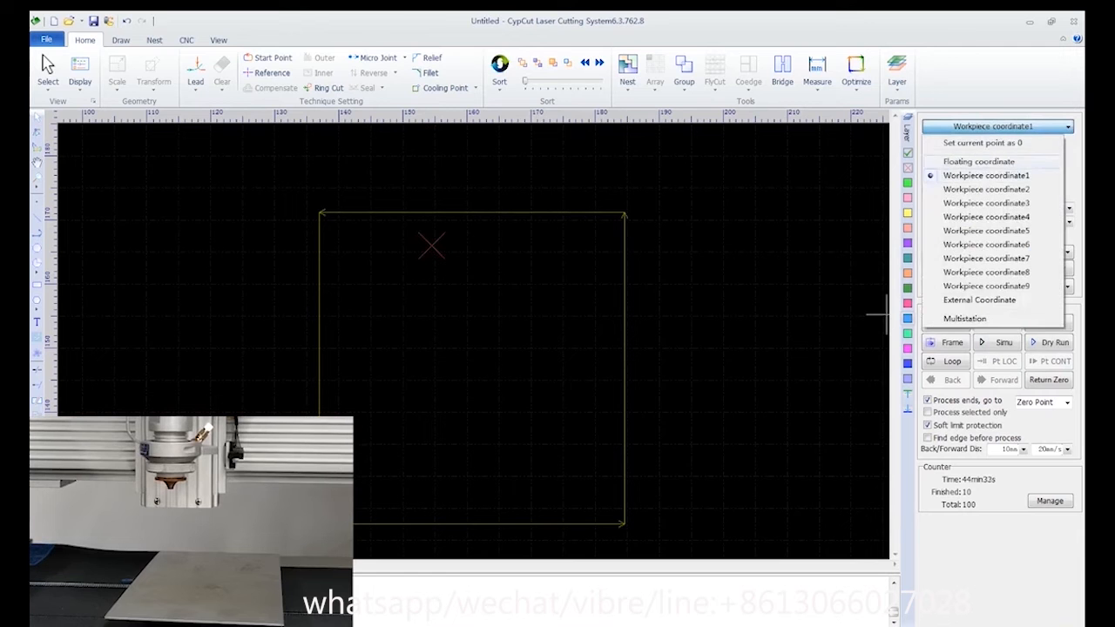
click(983, 143)
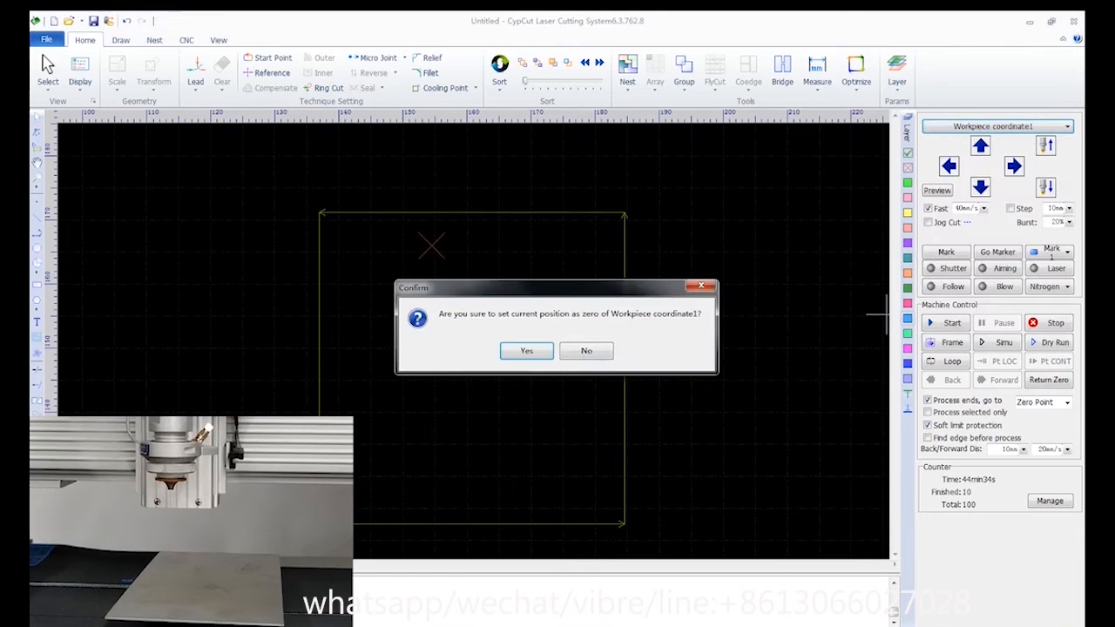
click(527, 350)
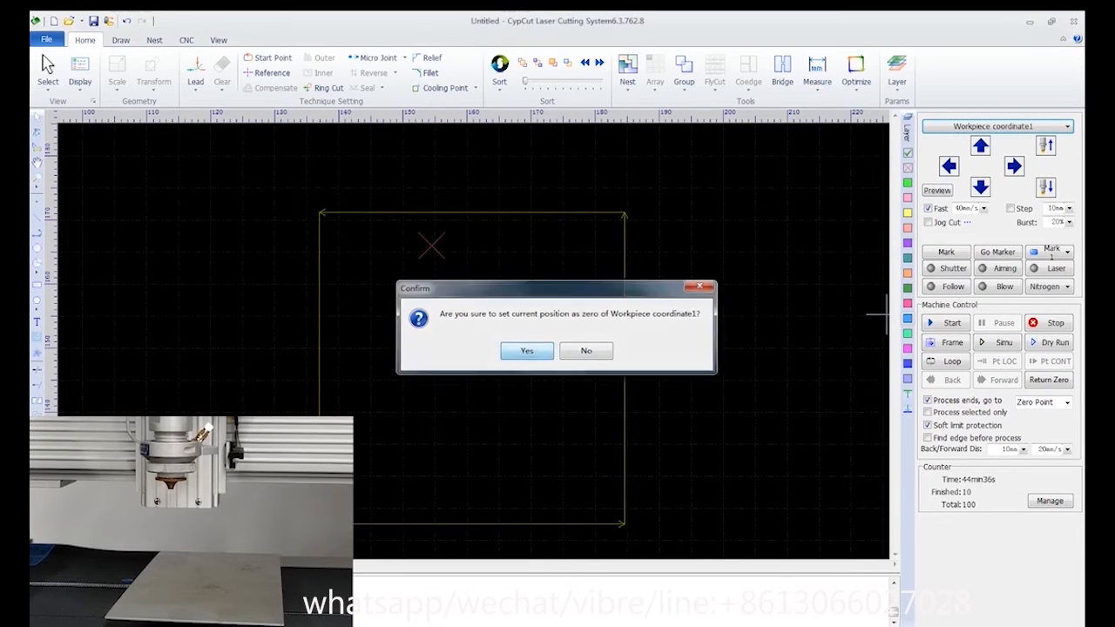
- With Workpiece coordinate1 active, jog the head down away from the zero and start processing the square
click(993, 127)
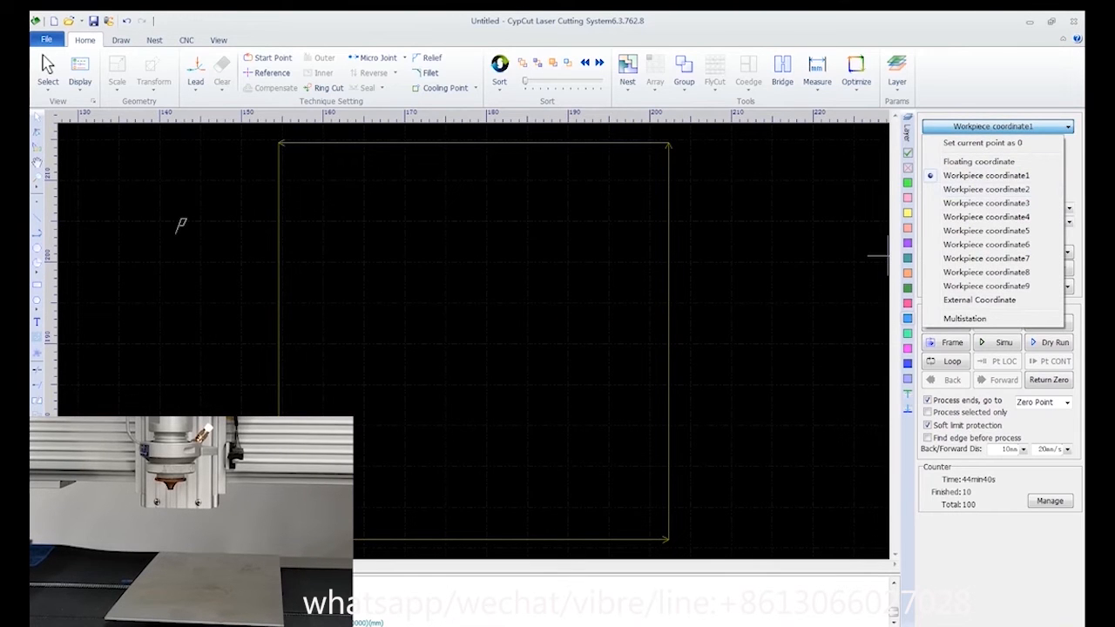
click(986, 176)
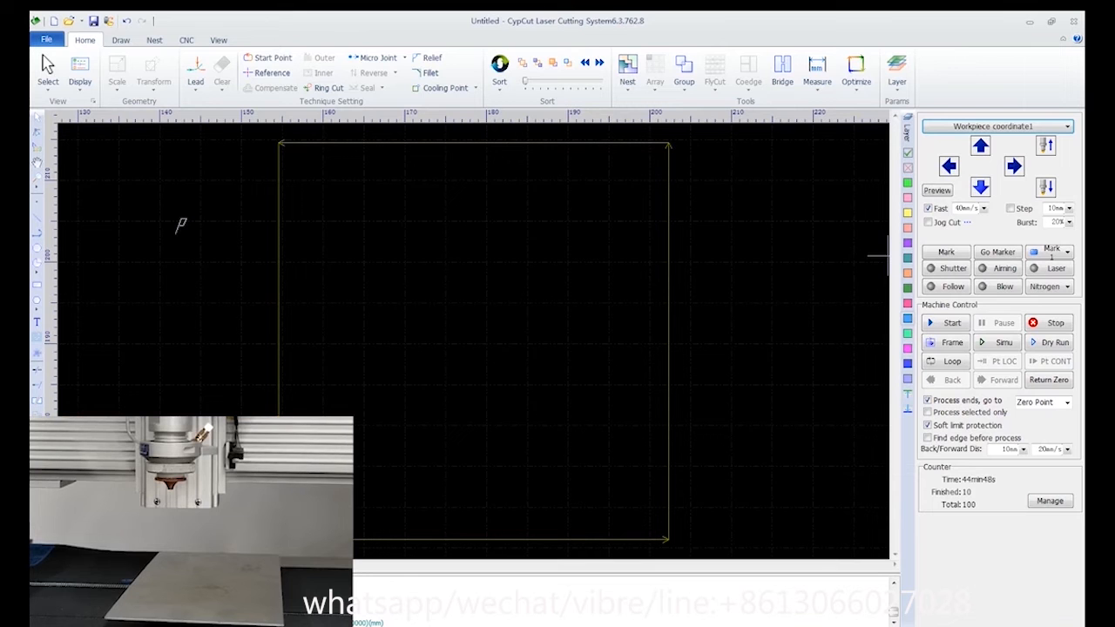
click(980, 186)
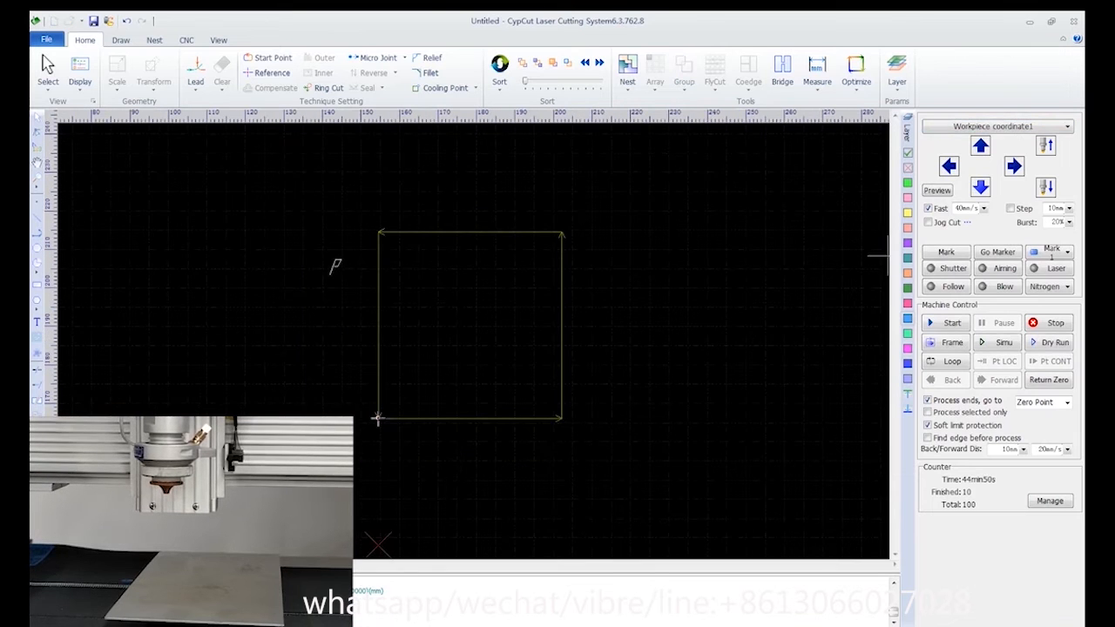
click(981, 186)
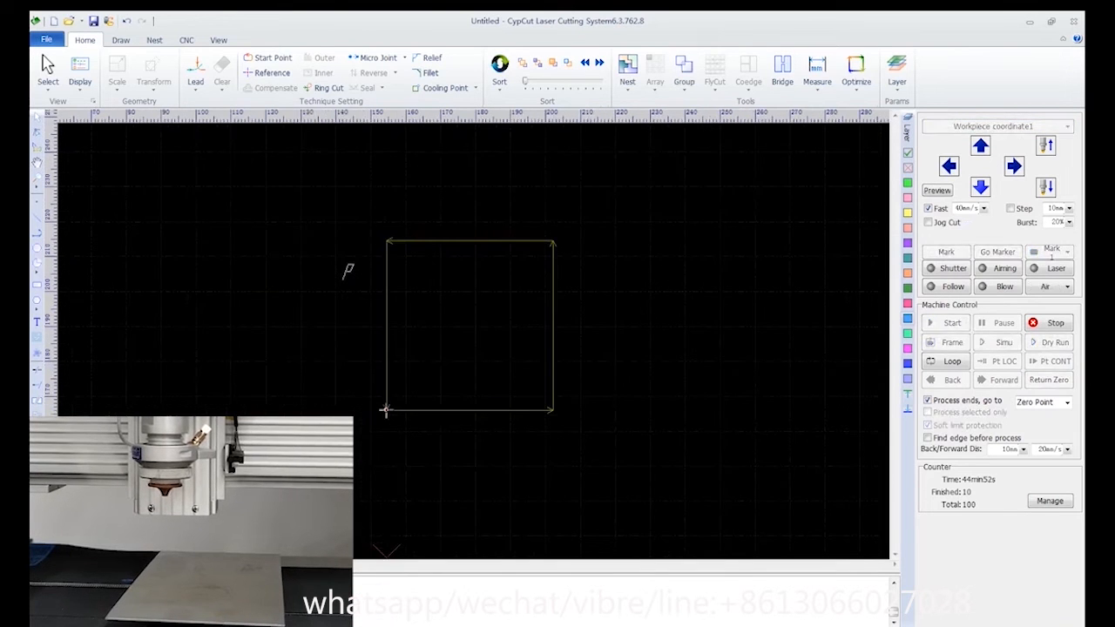
click(981, 186)
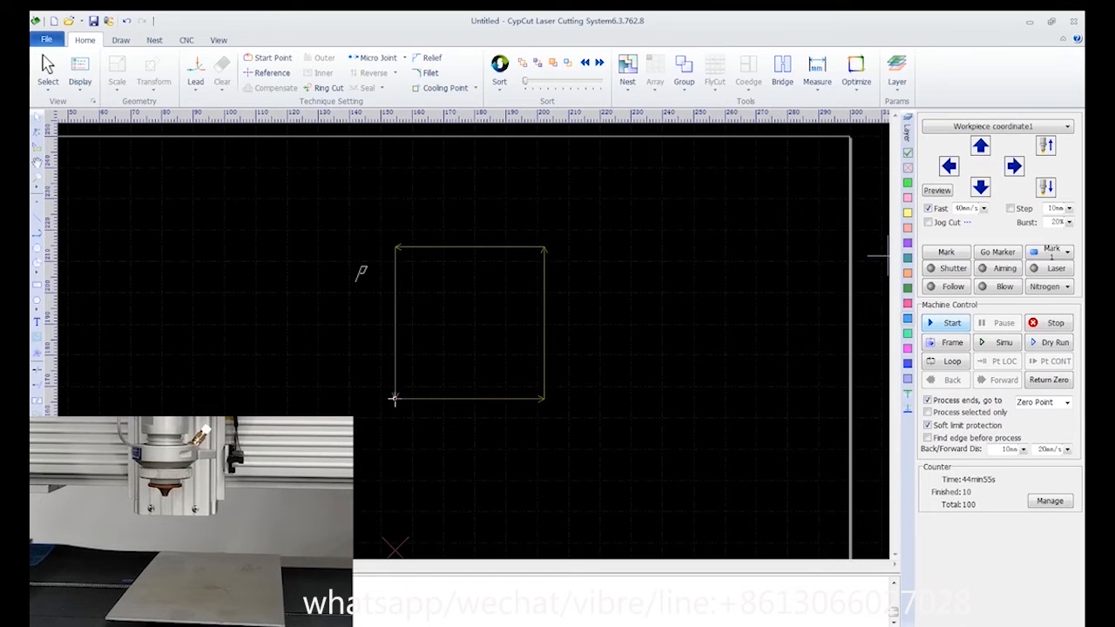
click(947, 324)
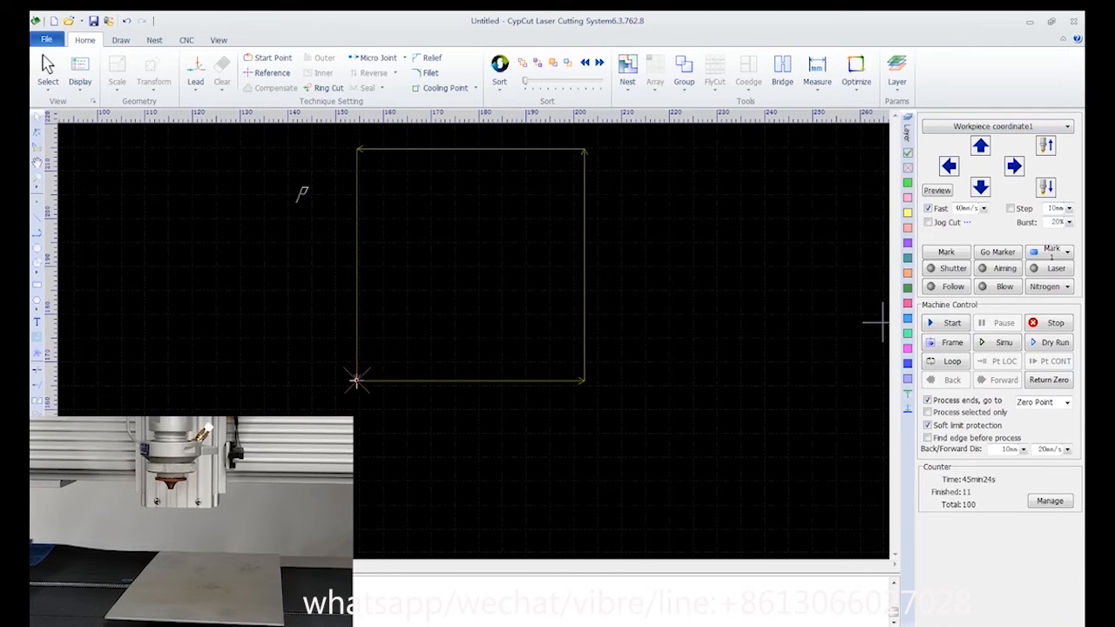
- Switch to Floating coordinate and jog the head right once and left several times at the fast speed of 40 mm/s
click(993, 127)
click(980, 160)
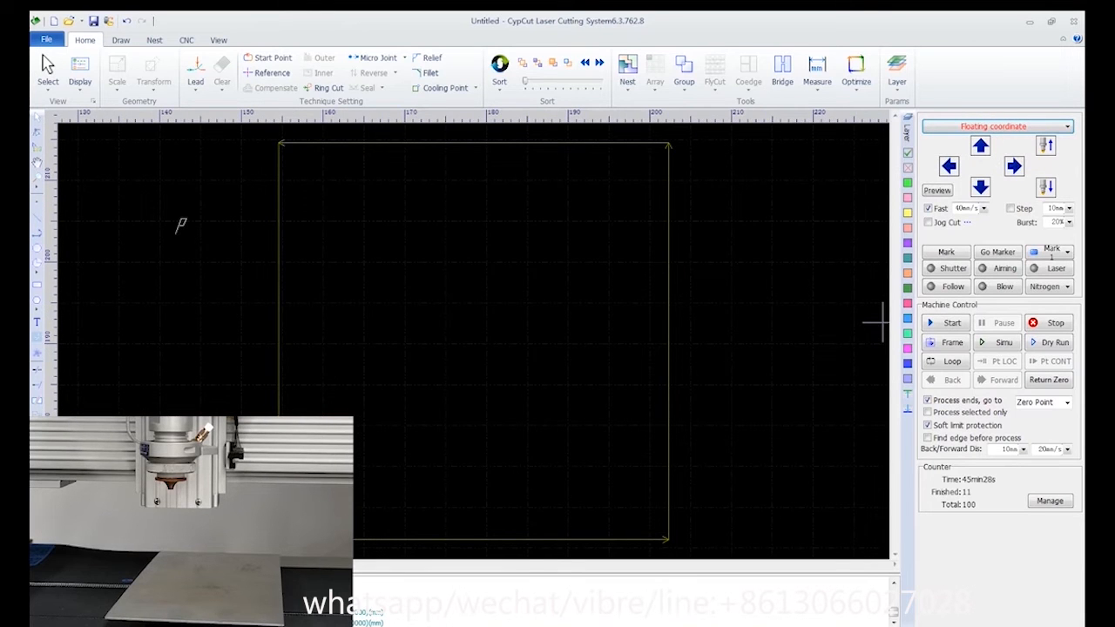
click(1014, 166)
click(948, 165)
click(949, 165)
click(948, 165)
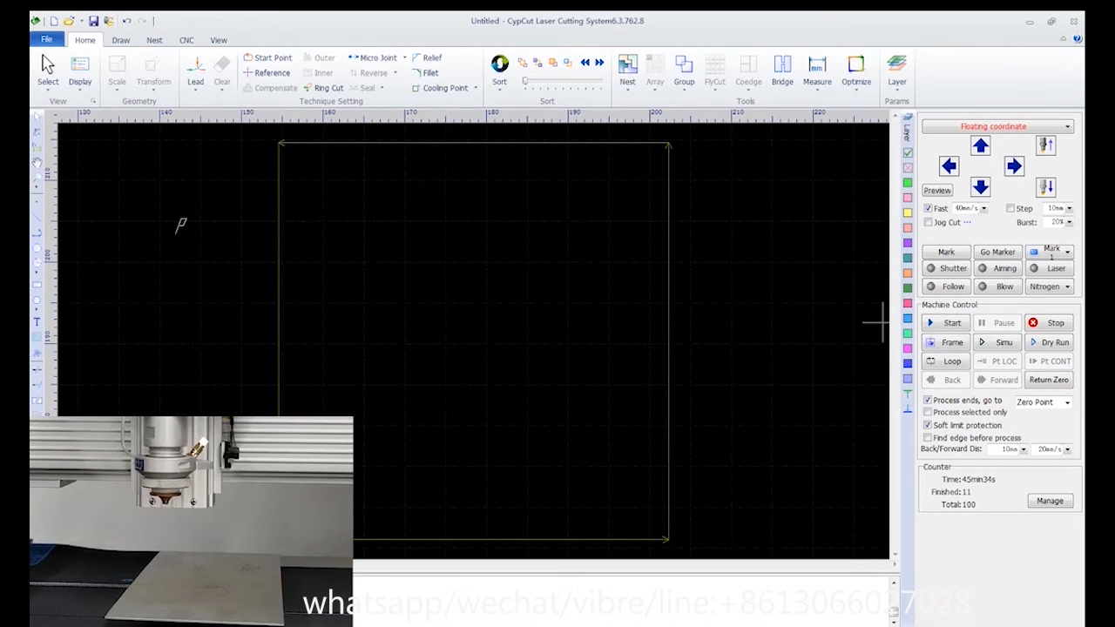
- Jog the head left and right with Fast off at 5 mm/s, and re-enable Fast to jog left at 40 mm/s
click(927, 208)
click(948, 165)
click(1014, 166)
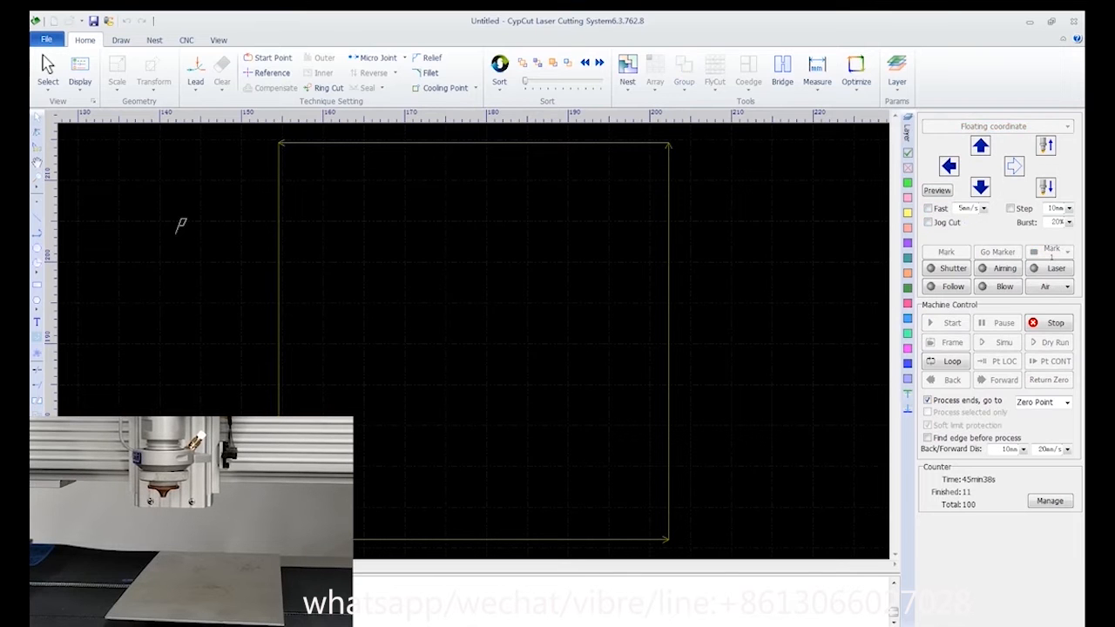
click(928, 209)
click(948, 165)
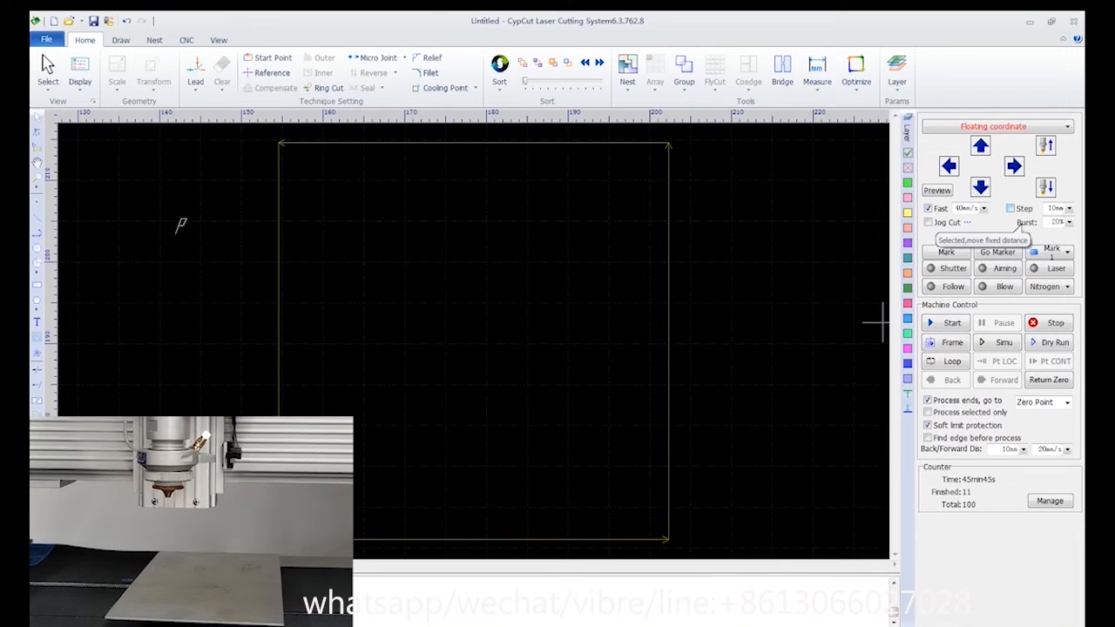
- Enable Step jogging at 10 mm, step the head down, and turn Fast off to step it left
click(1012, 211)
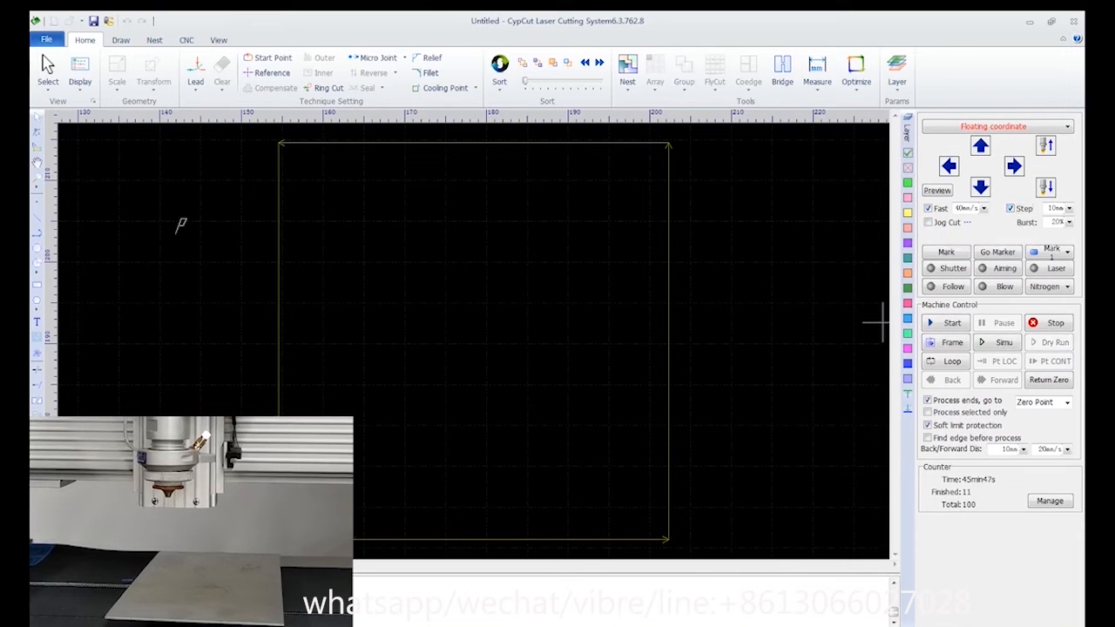
click(981, 187)
click(929, 209)
click(949, 166)
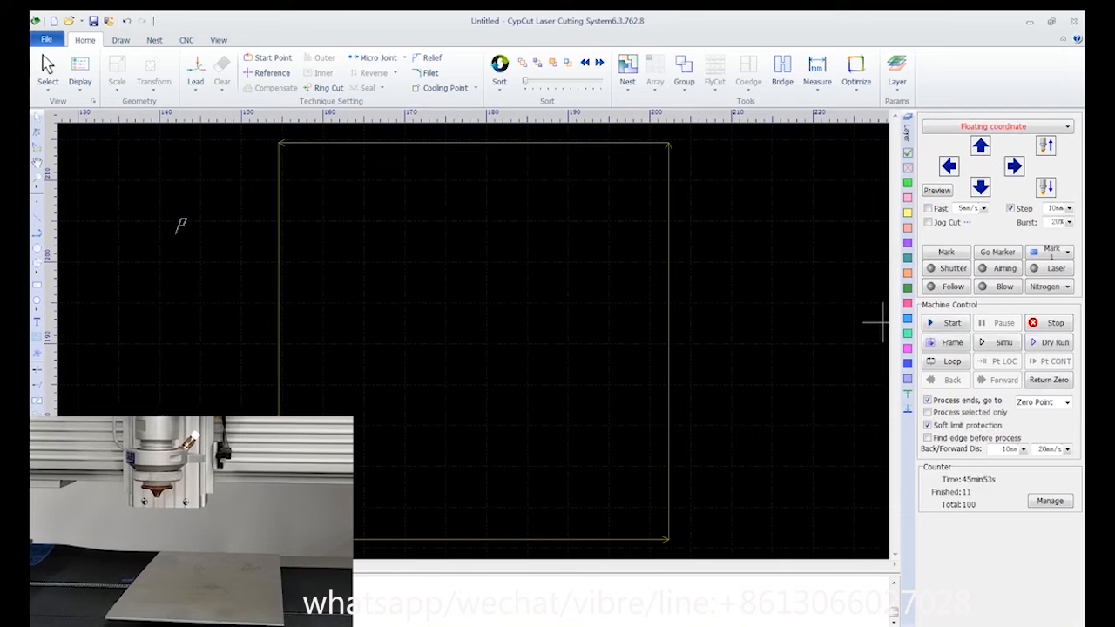
- Turn off Step, try jogging the head right with Jog Cut enabled, and view the laser parameters used when jogging
click(1011, 208)
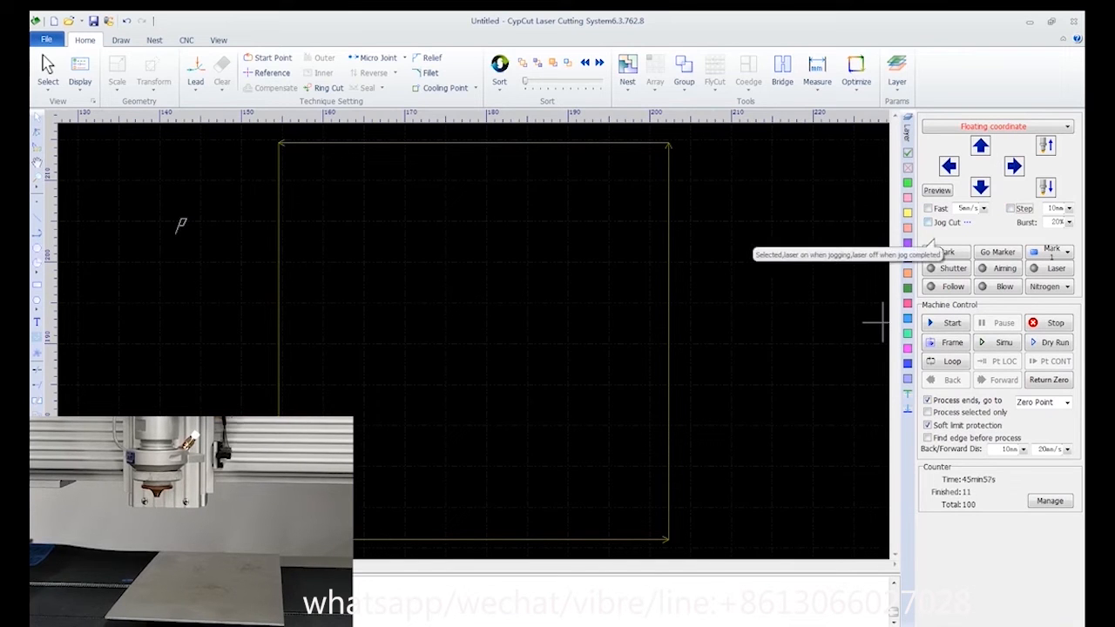
click(928, 222)
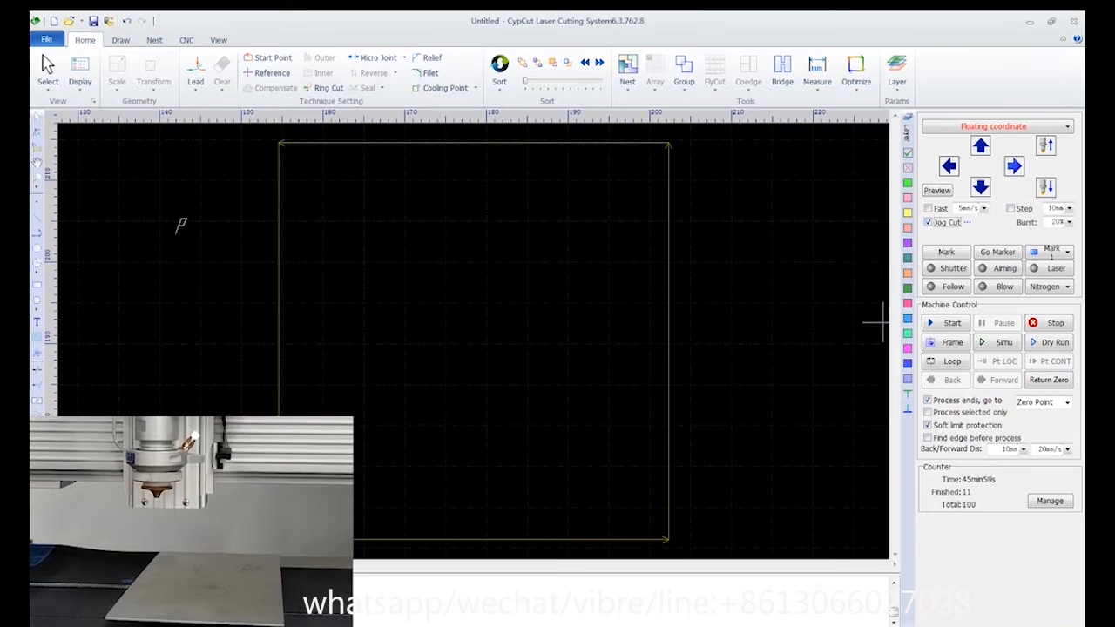
click(1013, 165)
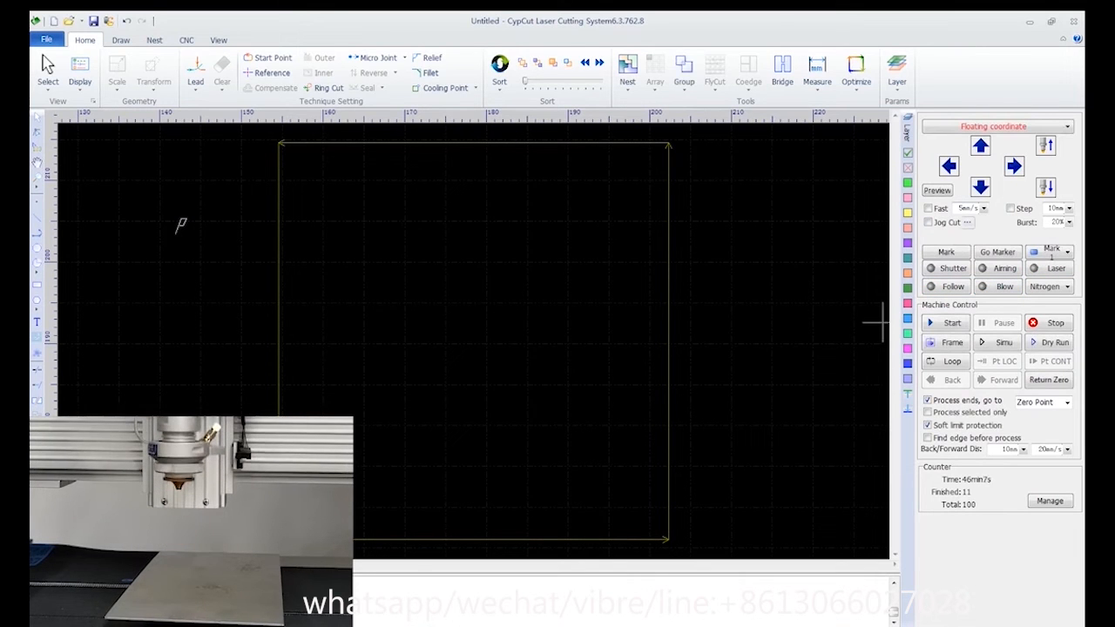
click(967, 222)
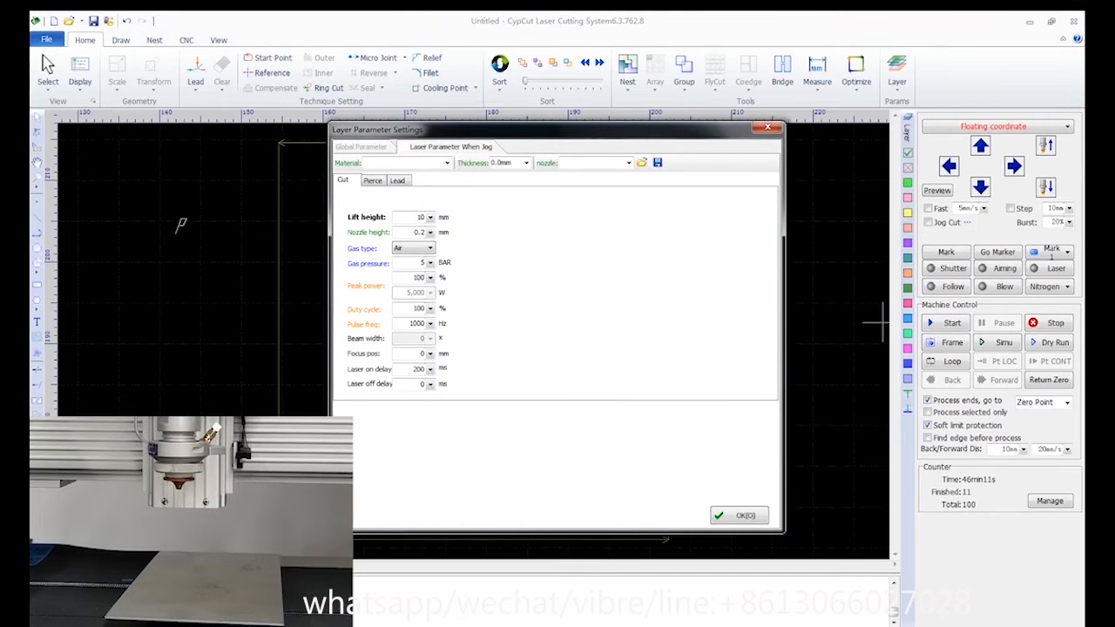
click(738, 516)
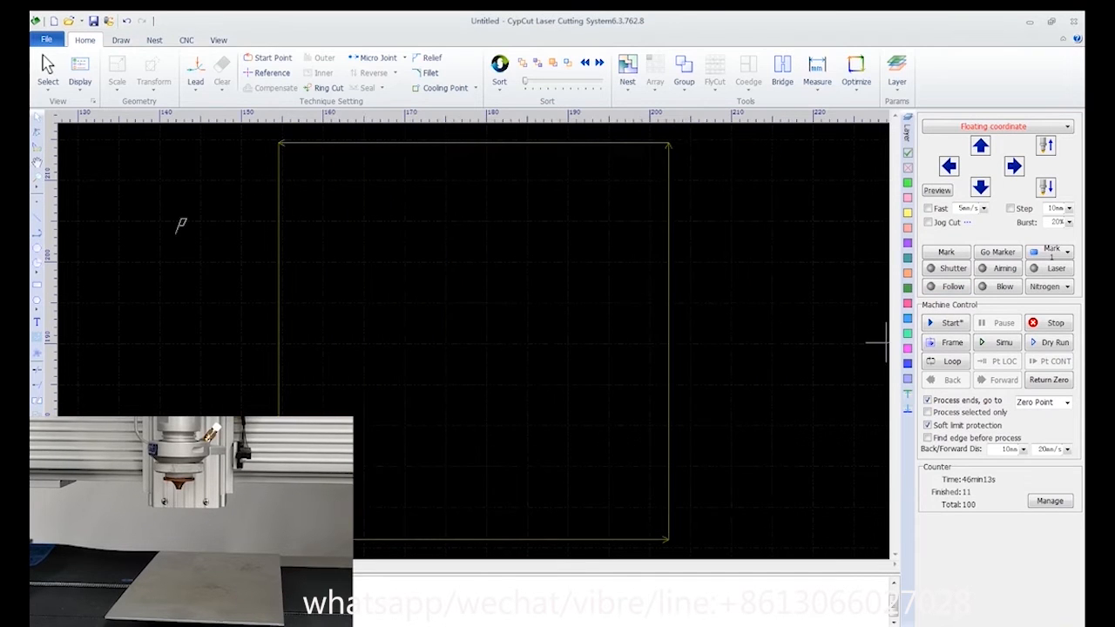
click(1054, 223)
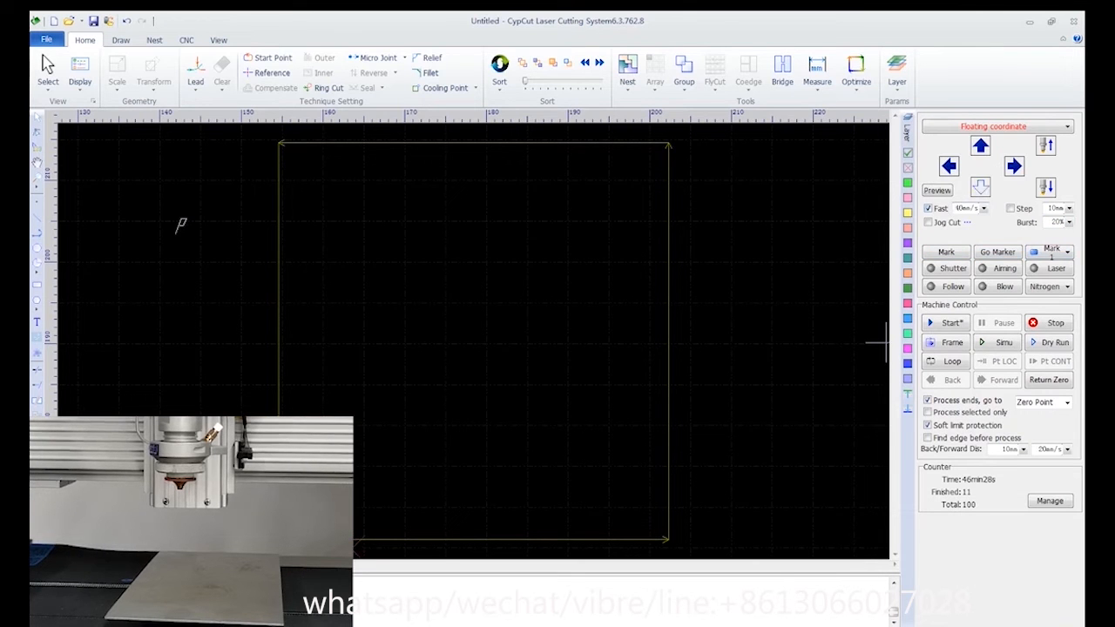
- Mark the head's current position as Mark 1 and check the list of available mark points
scroll(511, 361, down, 3)
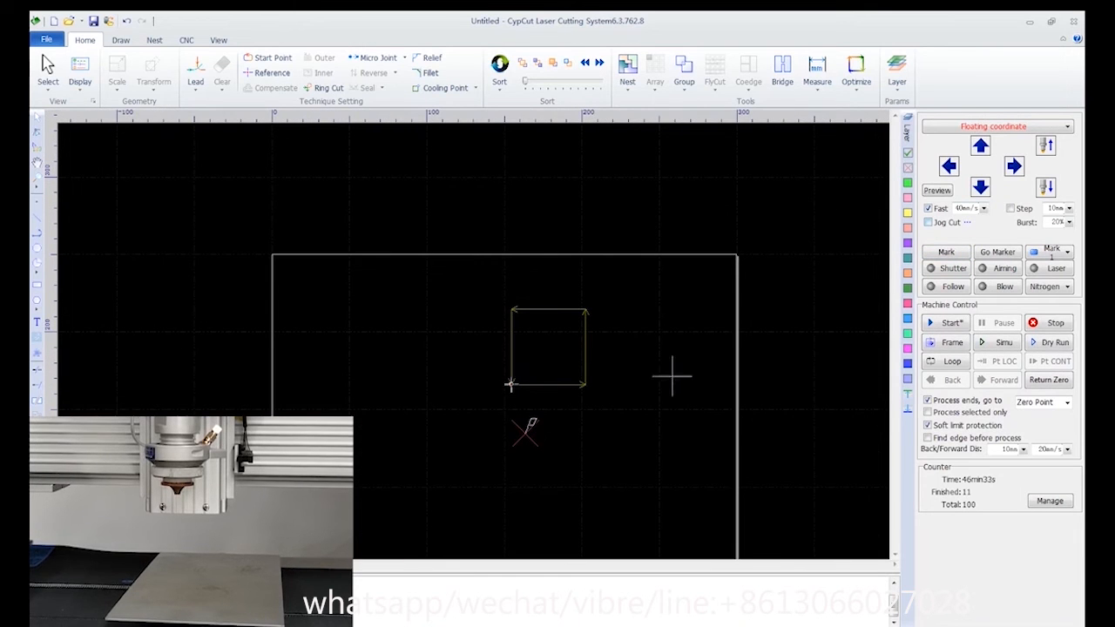
key(F2)
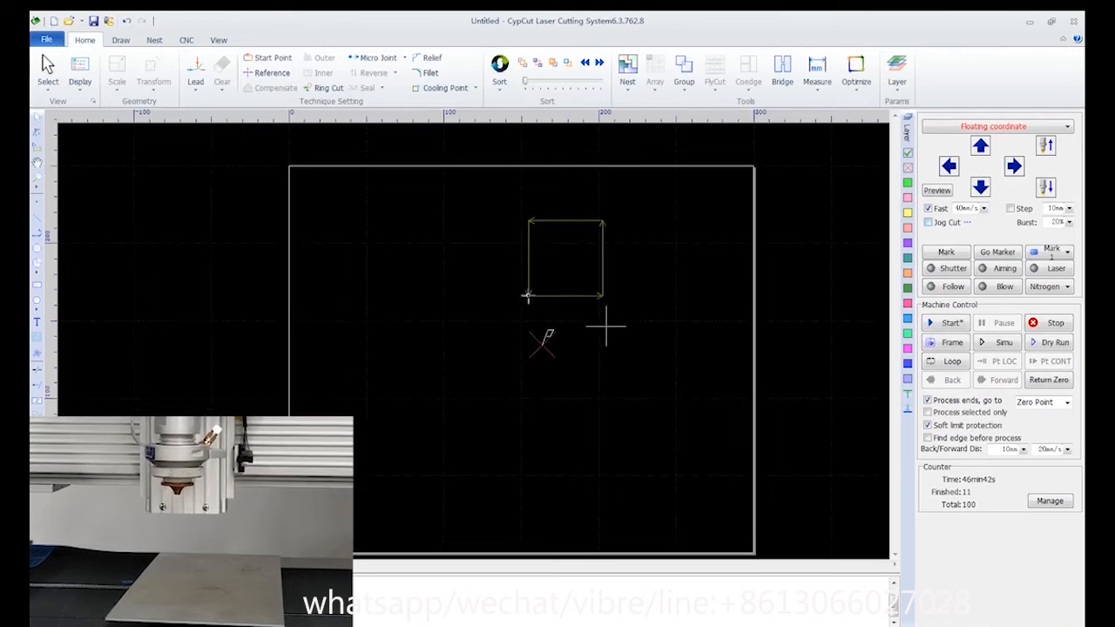
scroll(607, 323, down, 2)
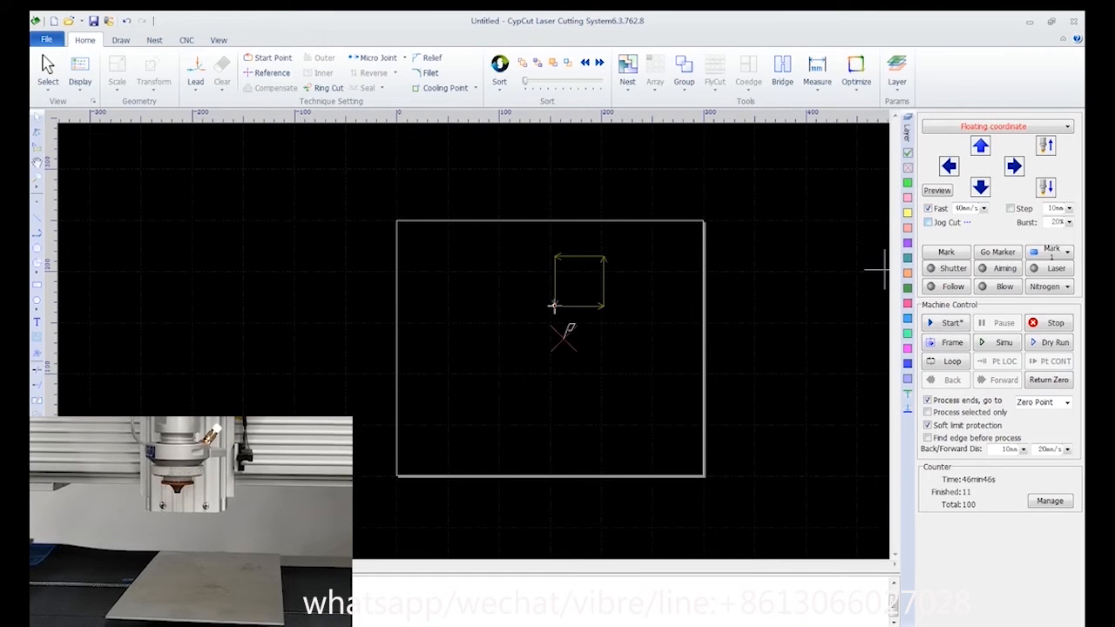
click(1050, 251)
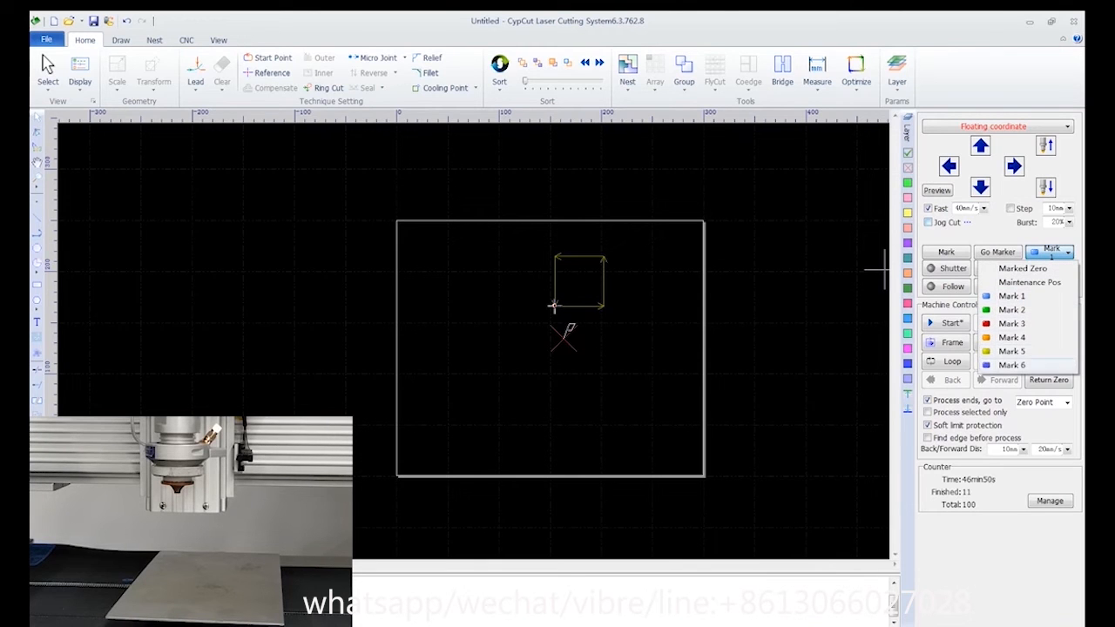
key(Escape)
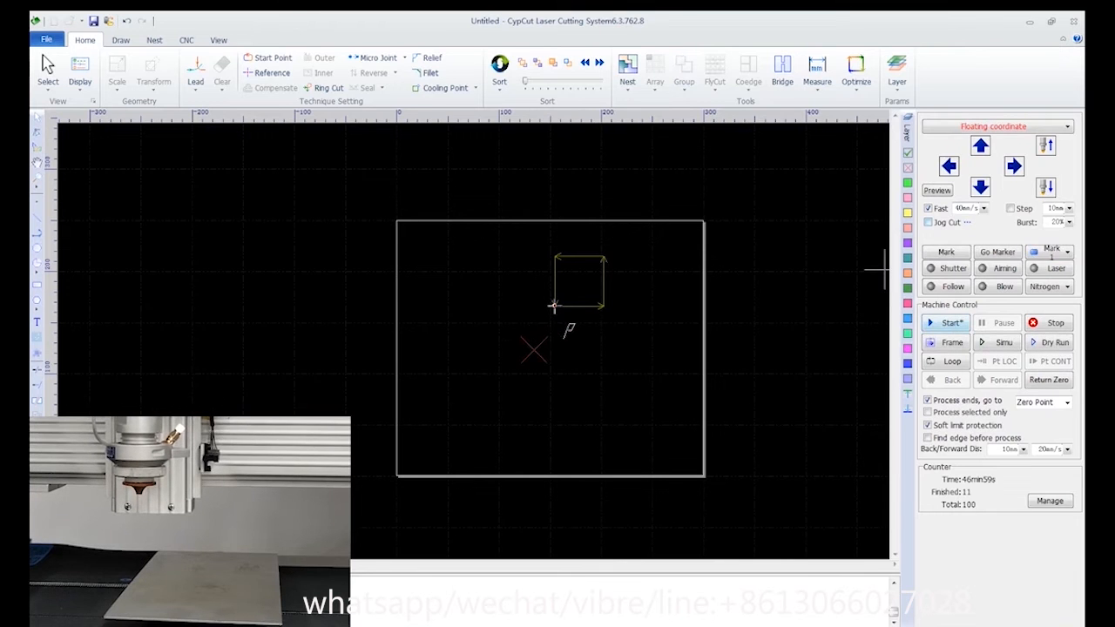
- Locate the square at the head's current floating-coordinate position and start processing it
click(947, 342)
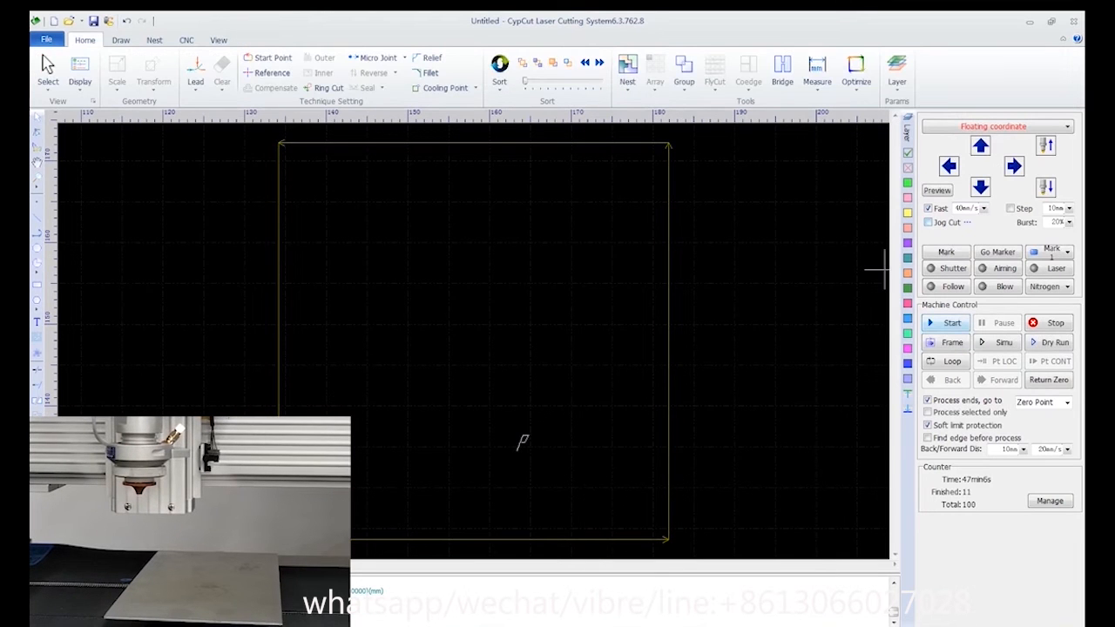
scroll(827, 281, down, 5)
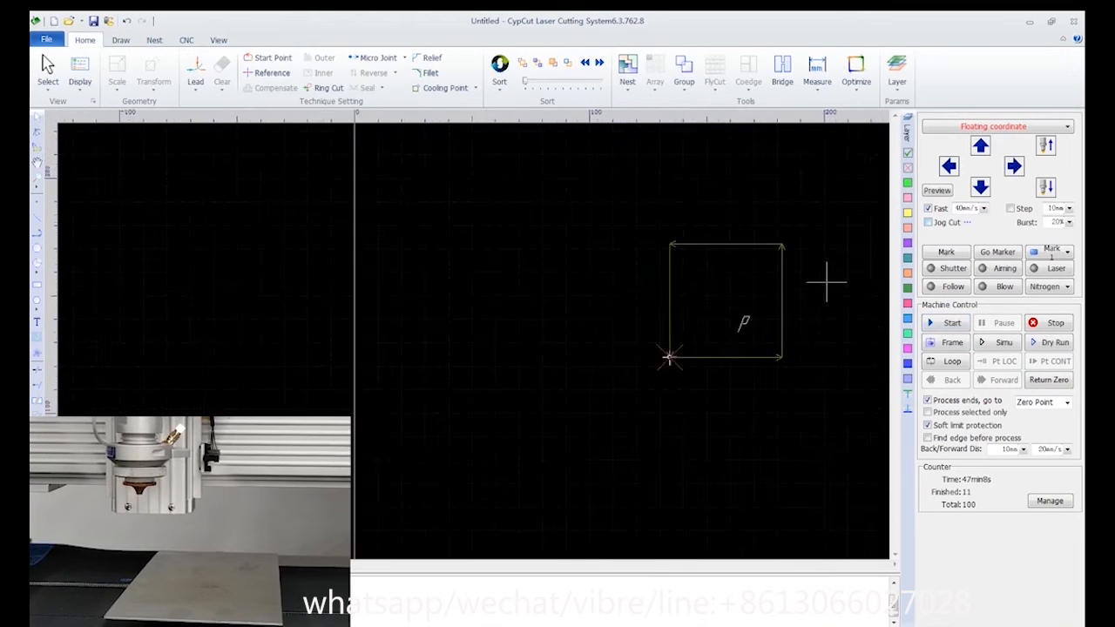
click(952, 322)
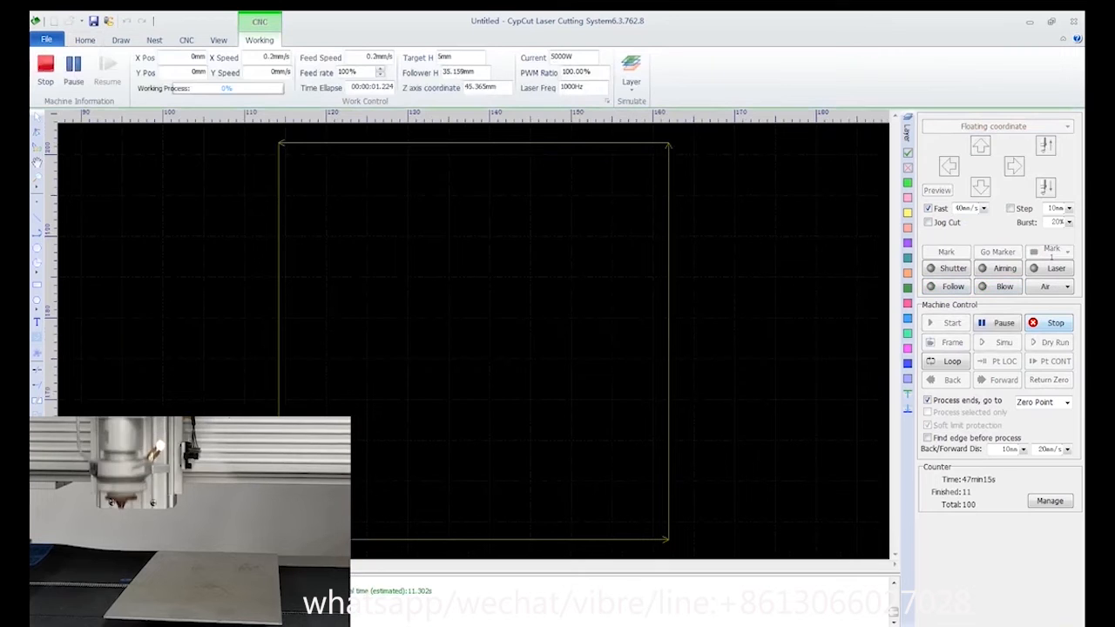
- Set the go-to marker to Marked Zero and return the head to the zero point
scroll(731, 353, down, 2)
click(1067, 251)
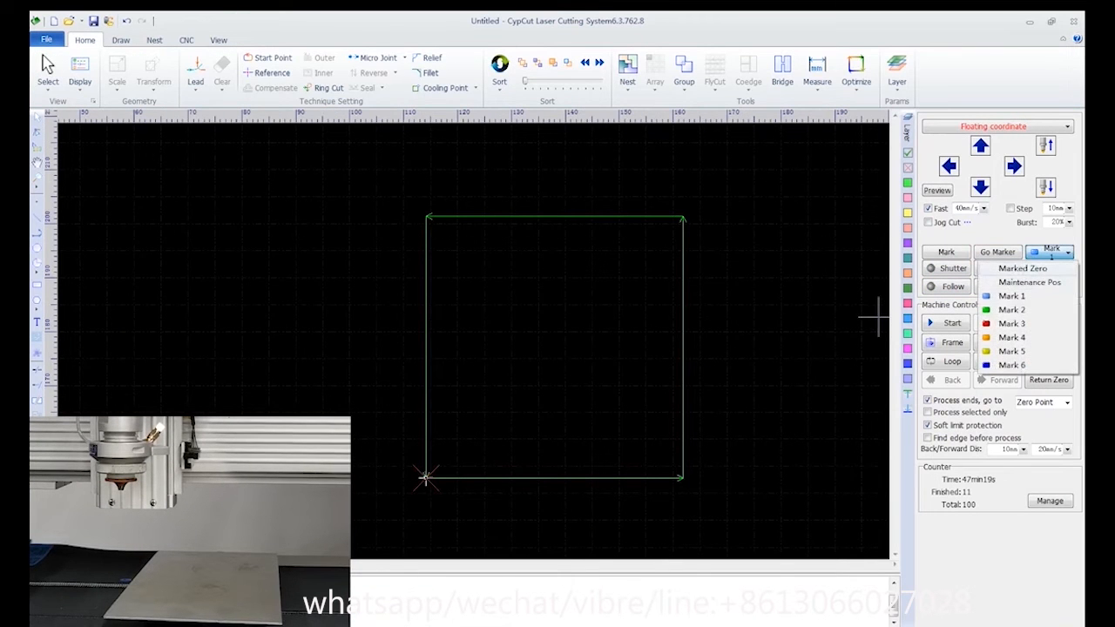
click(1022, 268)
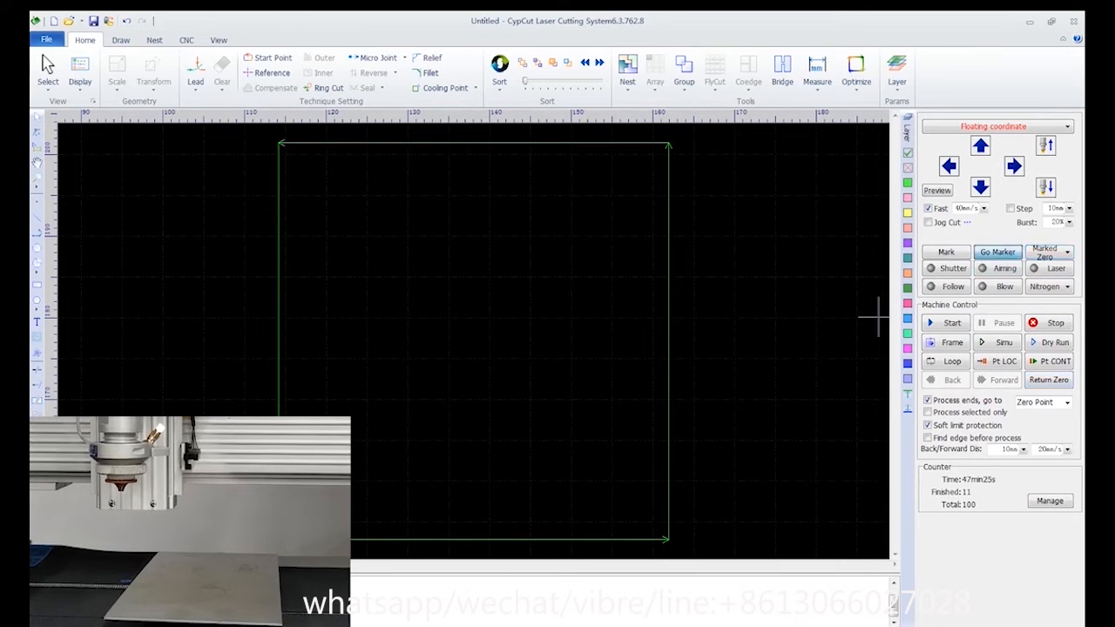
click(1049, 380)
scroll(814, 314, down, 3)
scroll(813, 315, down, 2)
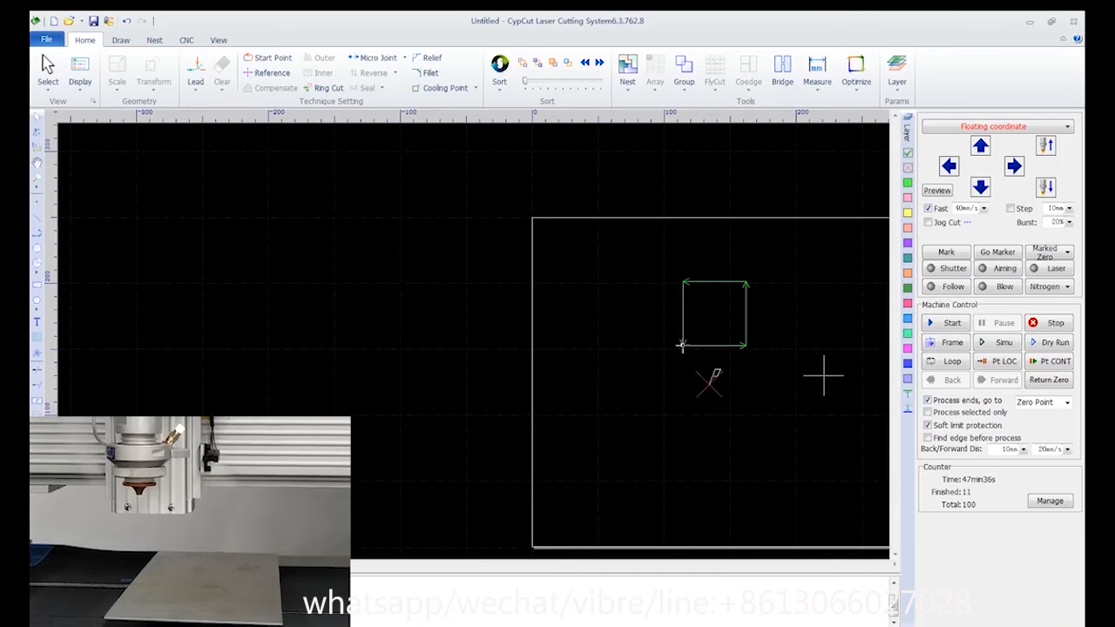
- Turn on the shutter and aiming light, and test Follow by switching it on and off
click(947, 269)
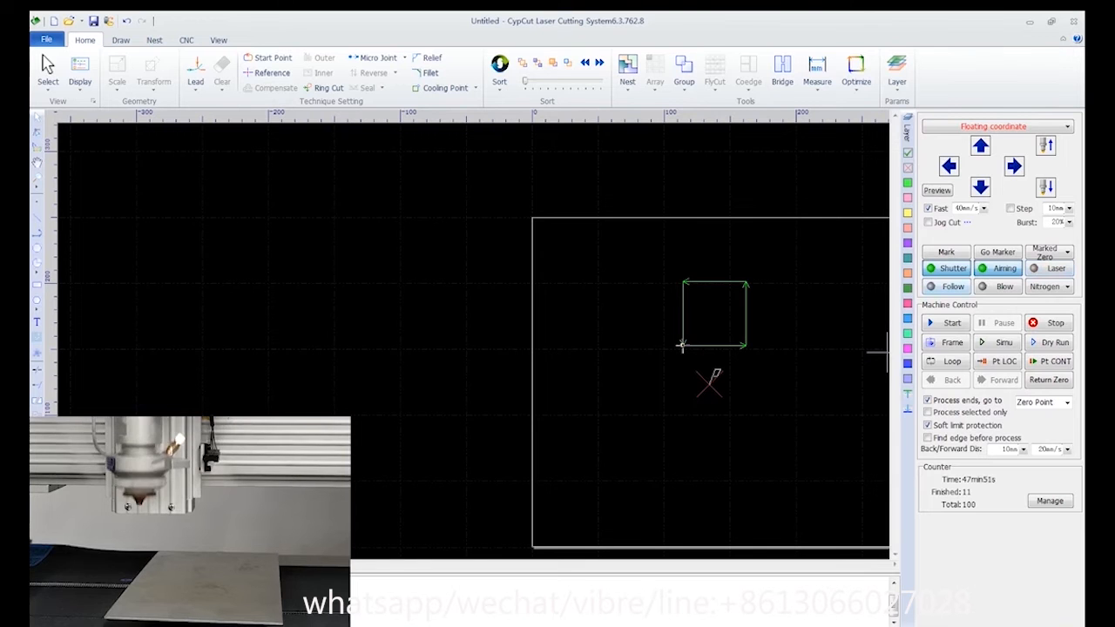
click(952, 286)
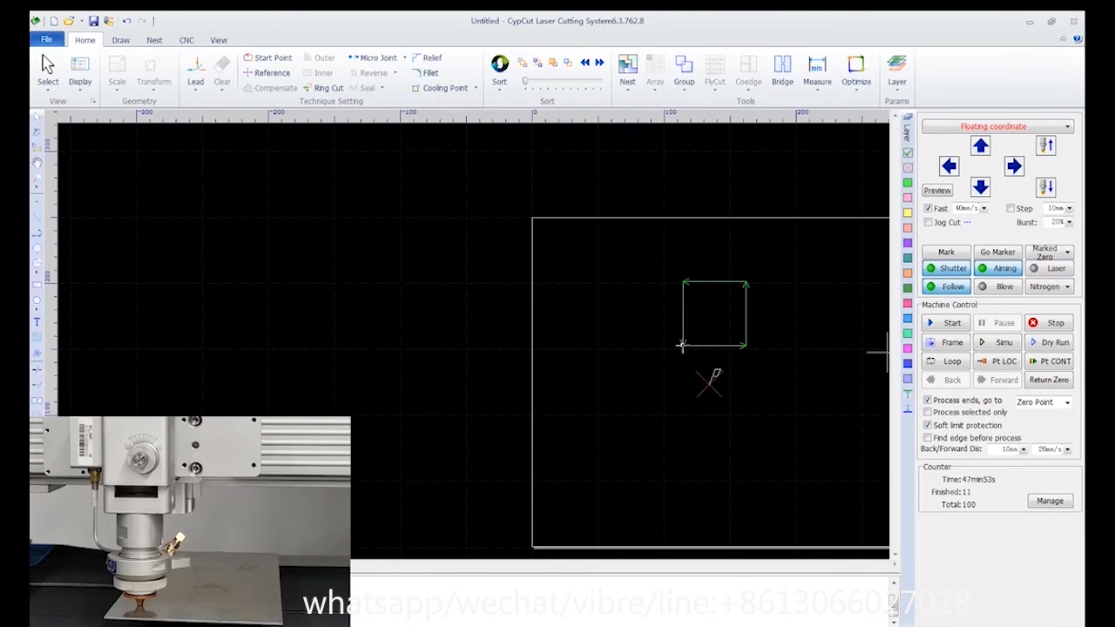
click(952, 286)
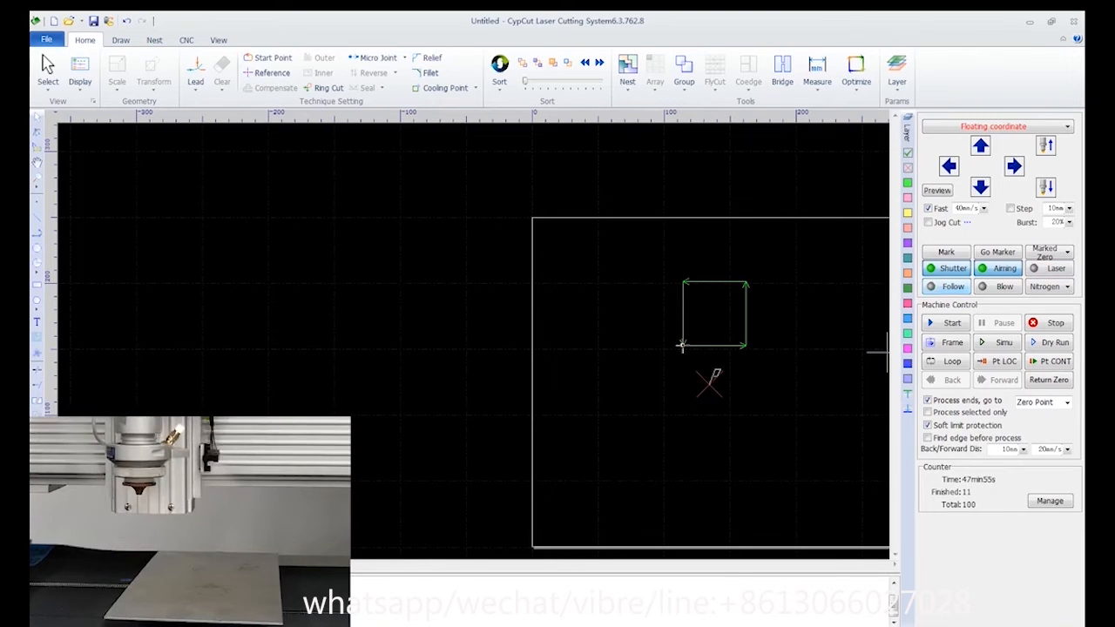
- Change the blow gas to Oxygen, briefly testing Blow both before and after the change
click(998, 287)
click(999, 286)
click(1049, 287)
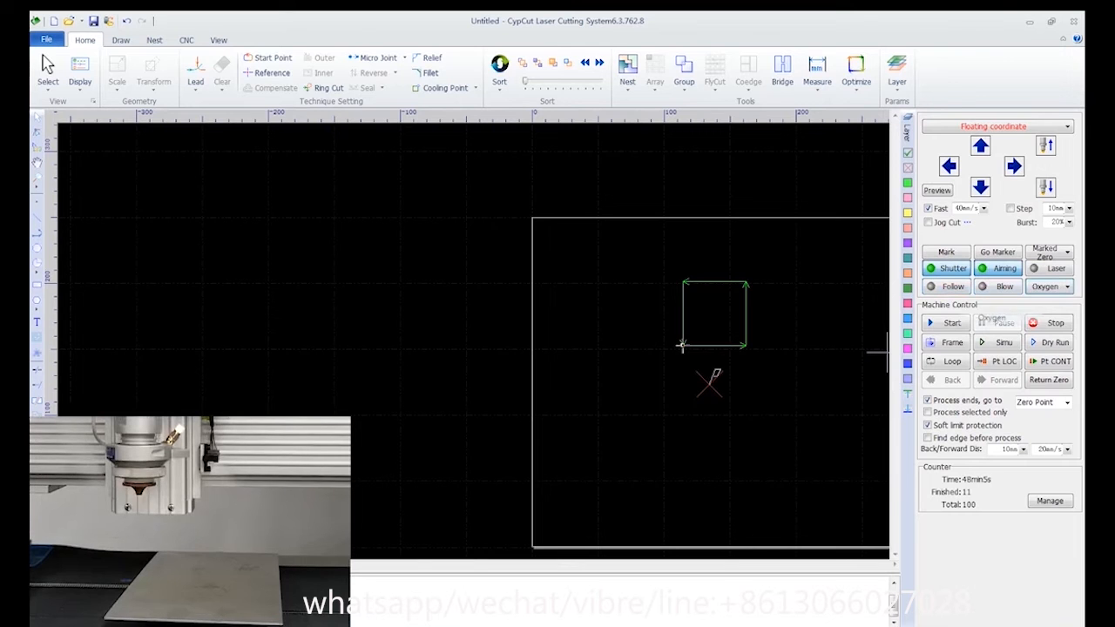
click(1028, 320)
click(998, 287)
click(998, 287)
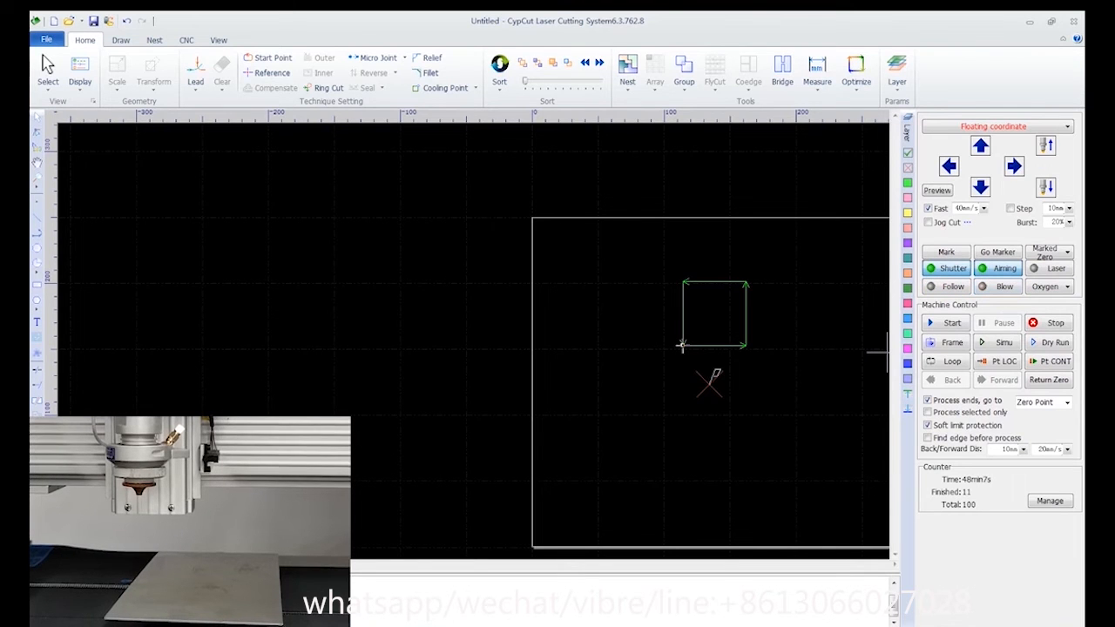
- Start processing the square, demonstrating one pause with a normal Resume and a second pause with Fast Resume
click(952, 322)
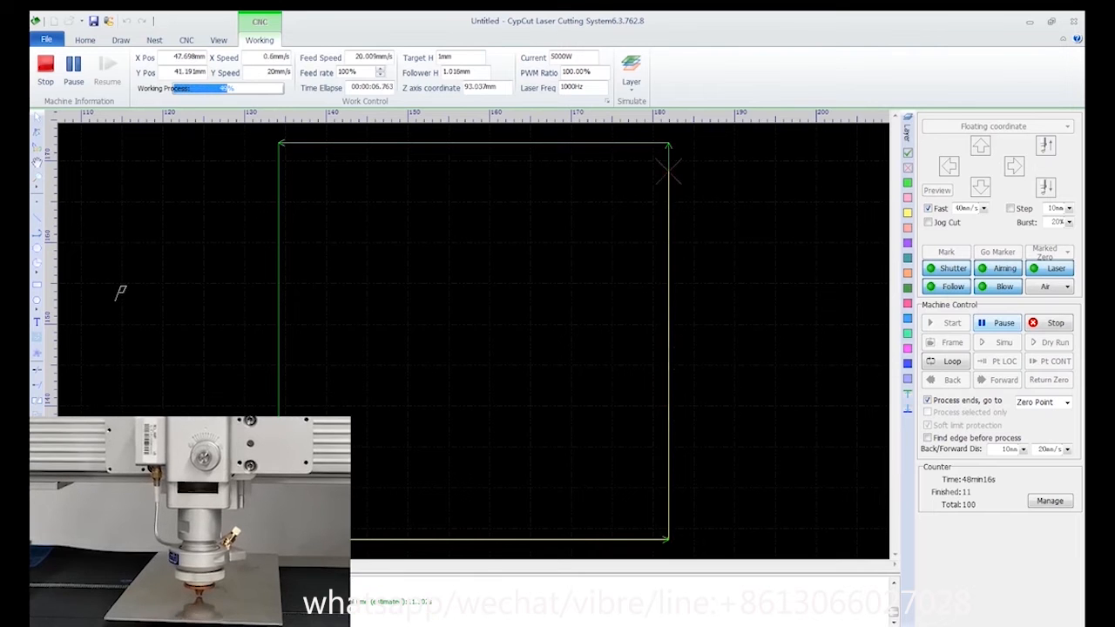
click(998, 322)
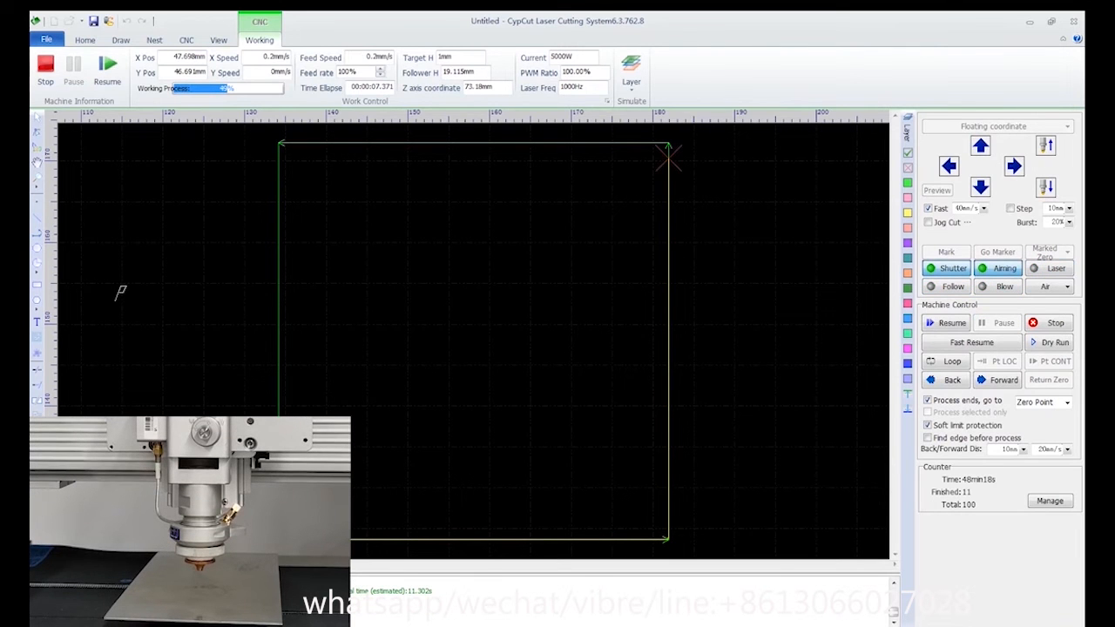
click(947, 324)
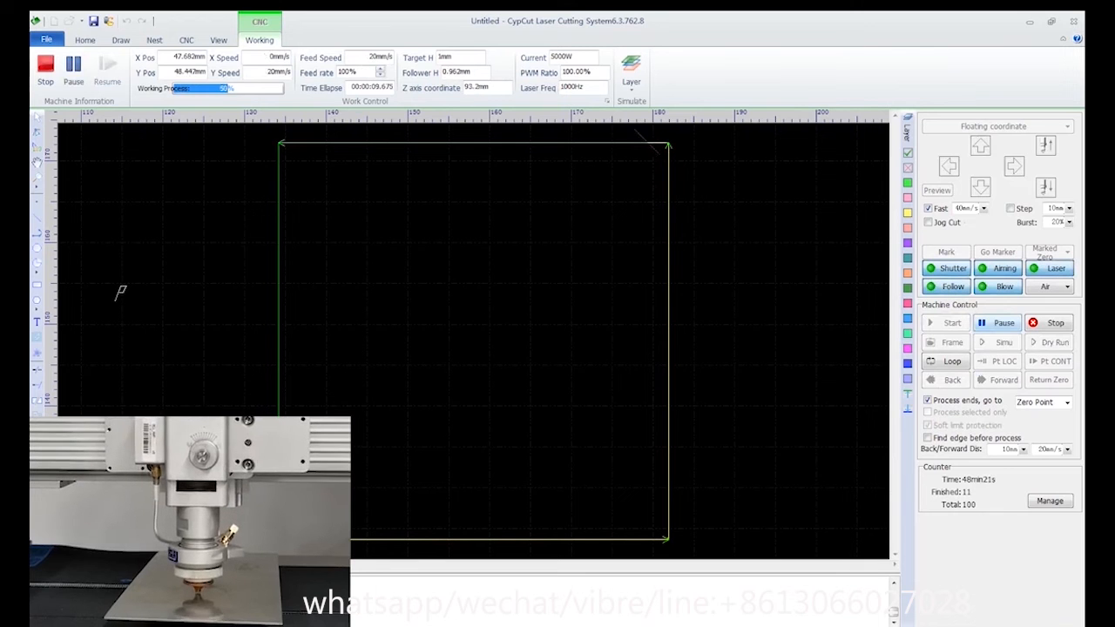
click(998, 322)
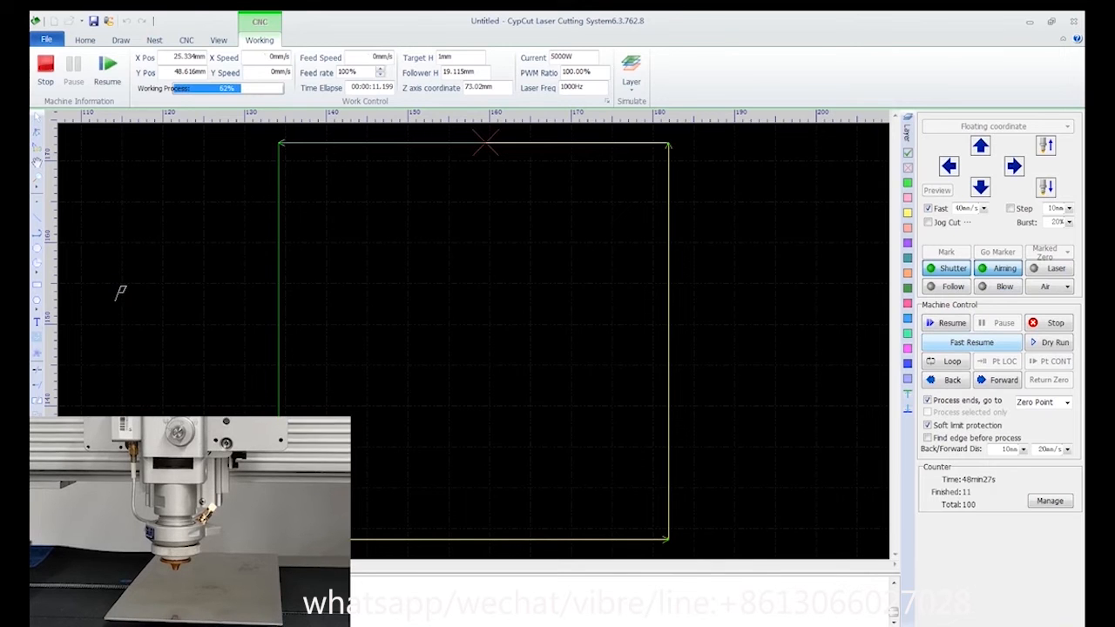
click(971, 343)
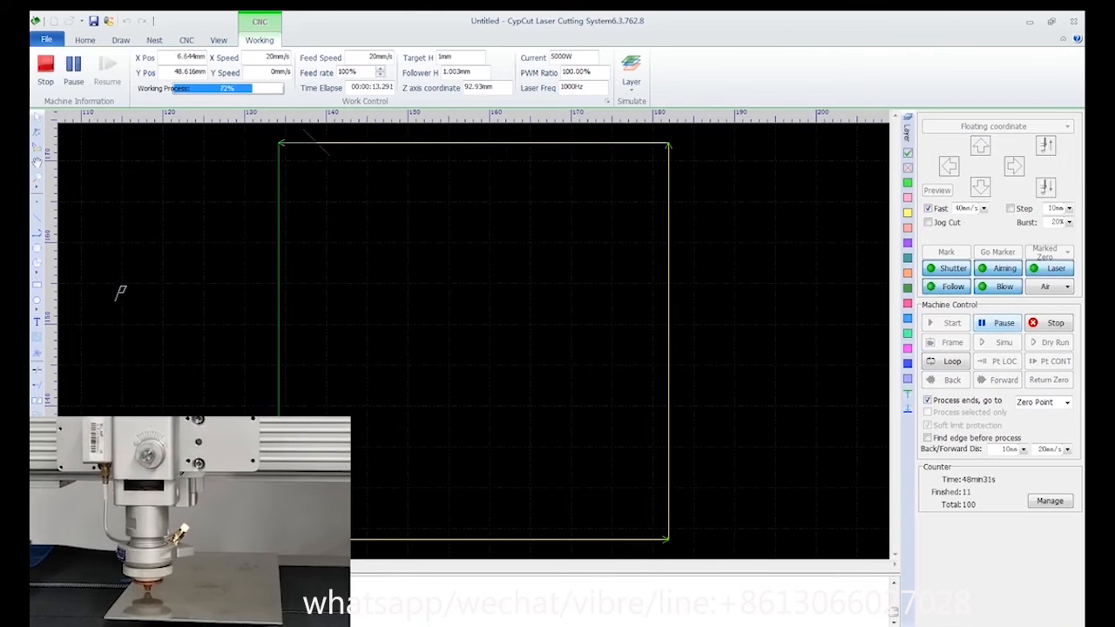
- Pause the job, move the head back four times and forward twice along the path in 10 mm increments, and resume processing
click(997, 323)
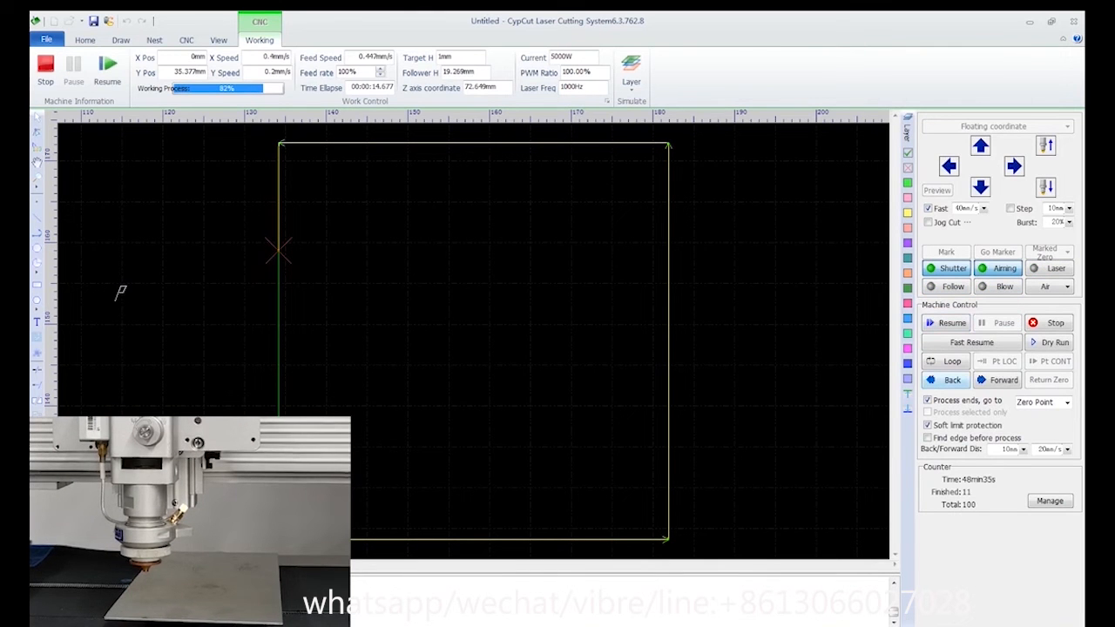
click(947, 380)
click(947, 380)
click(947, 380)
click(947, 380)
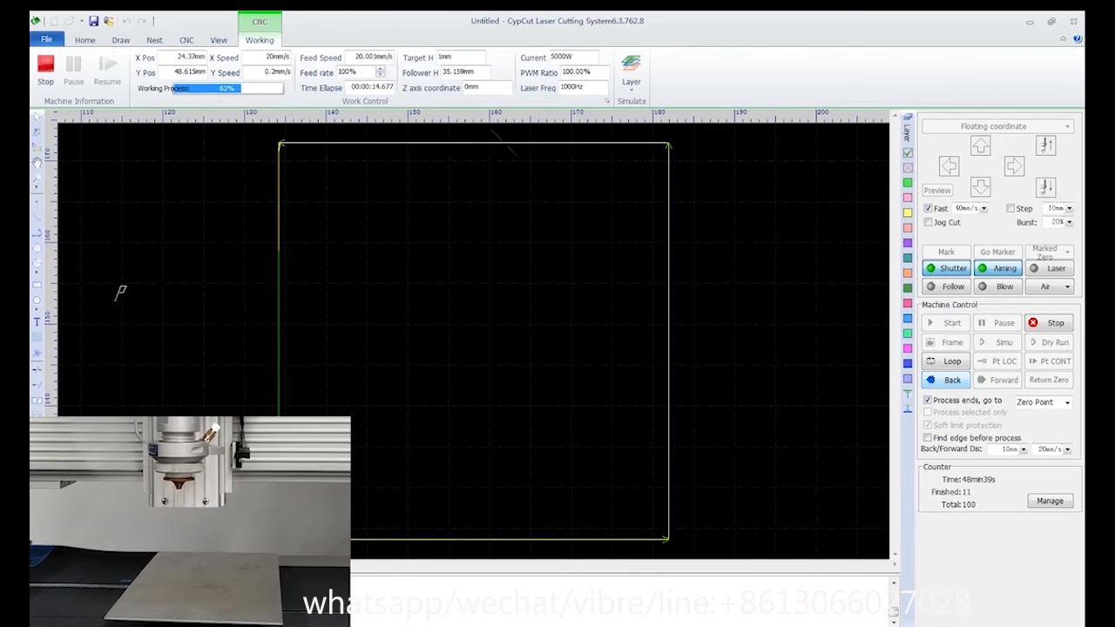
click(998, 380)
click(997, 380)
click(947, 323)
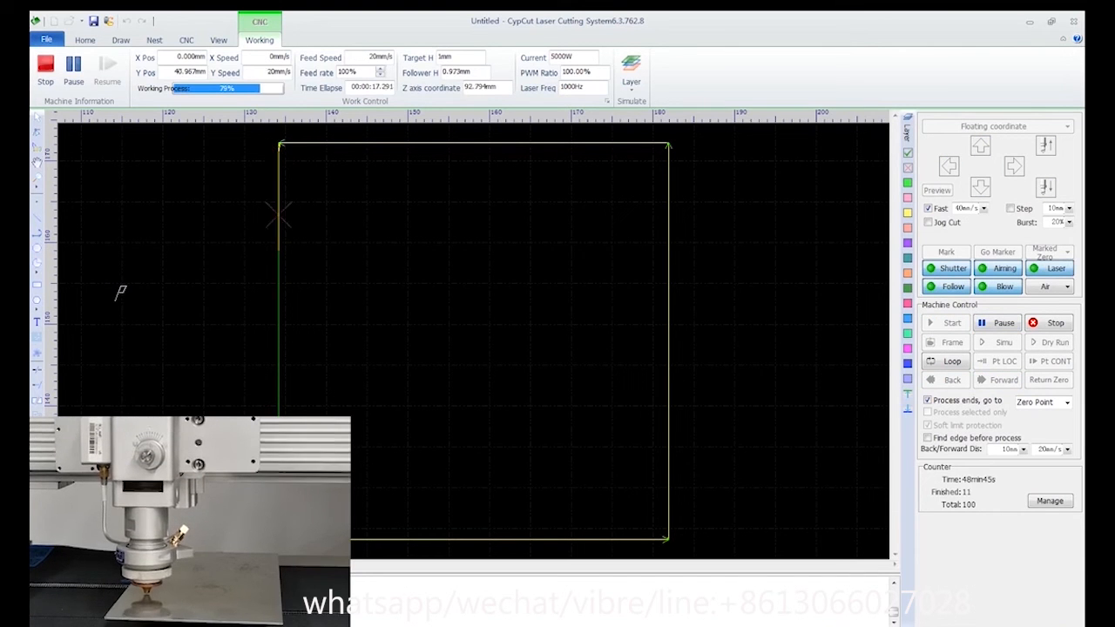
click(997, 324)
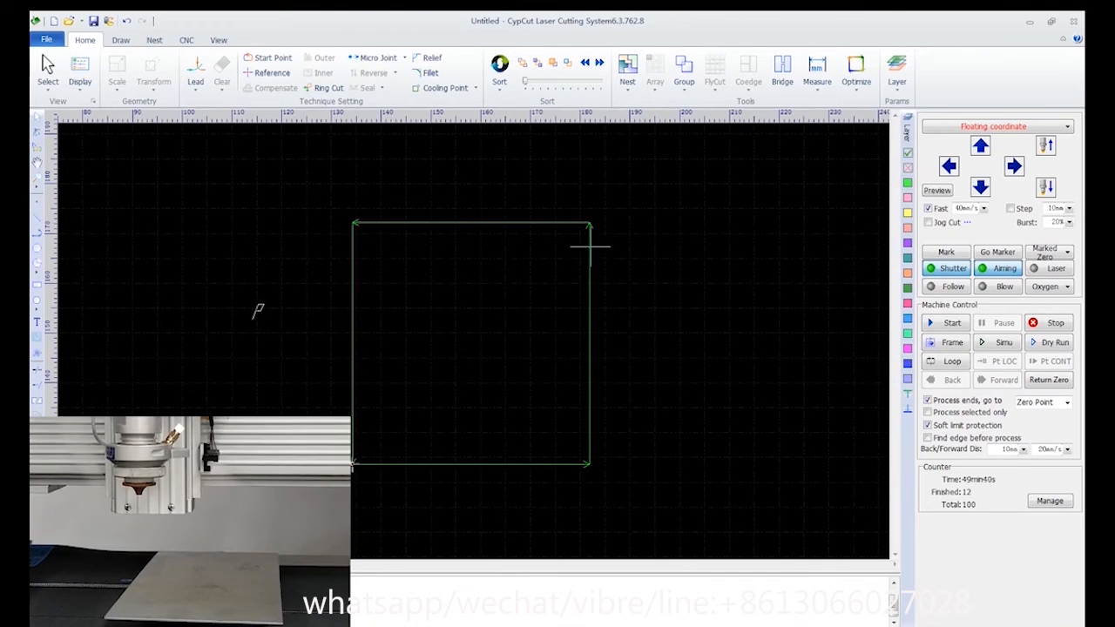
- Locate the head at a point on the square's right edge and confirm processing from that point
mouse_move(591, 247)
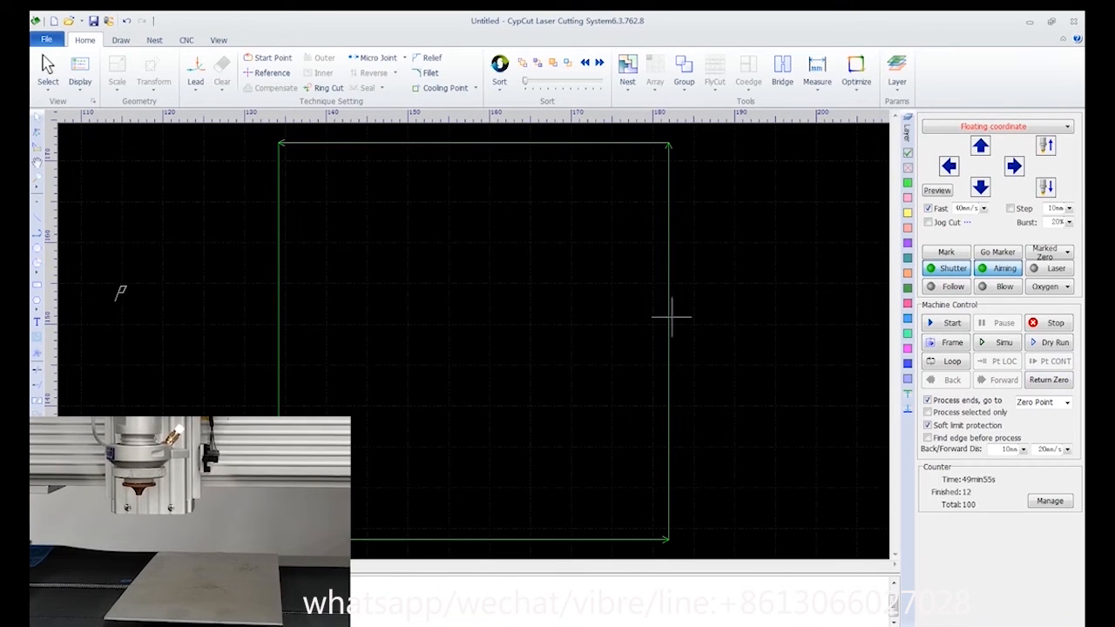
right_click(668, 260)
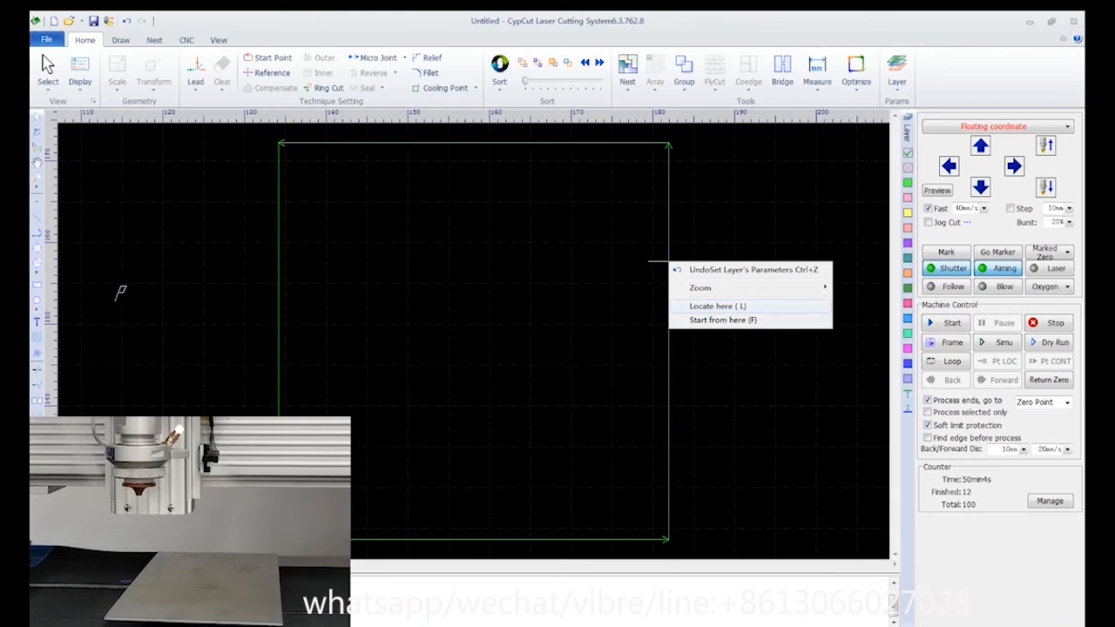
click(754, 306)
click(526, 351)
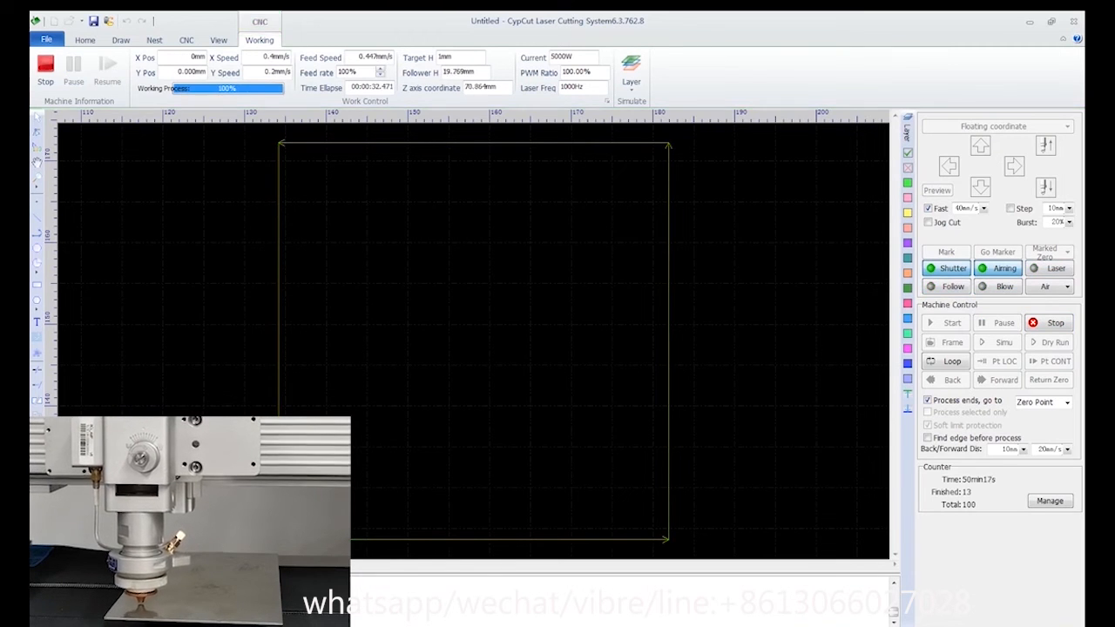
- Start processing the square from a point near the middle of its top edge
right_click(497, 143)
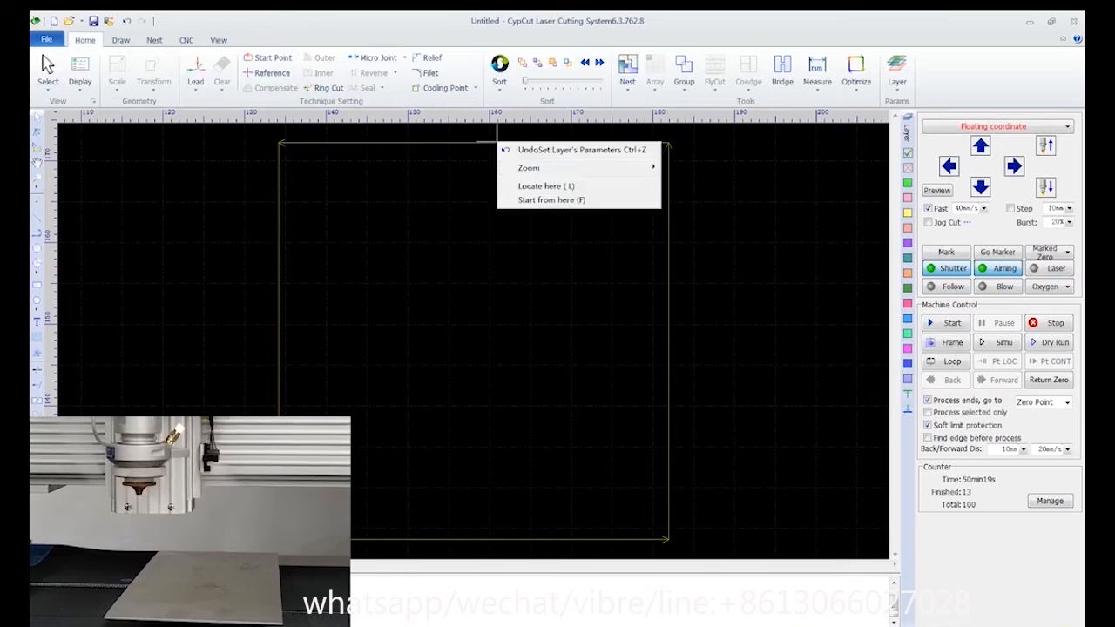
click(544, 200)
click(521, 349)
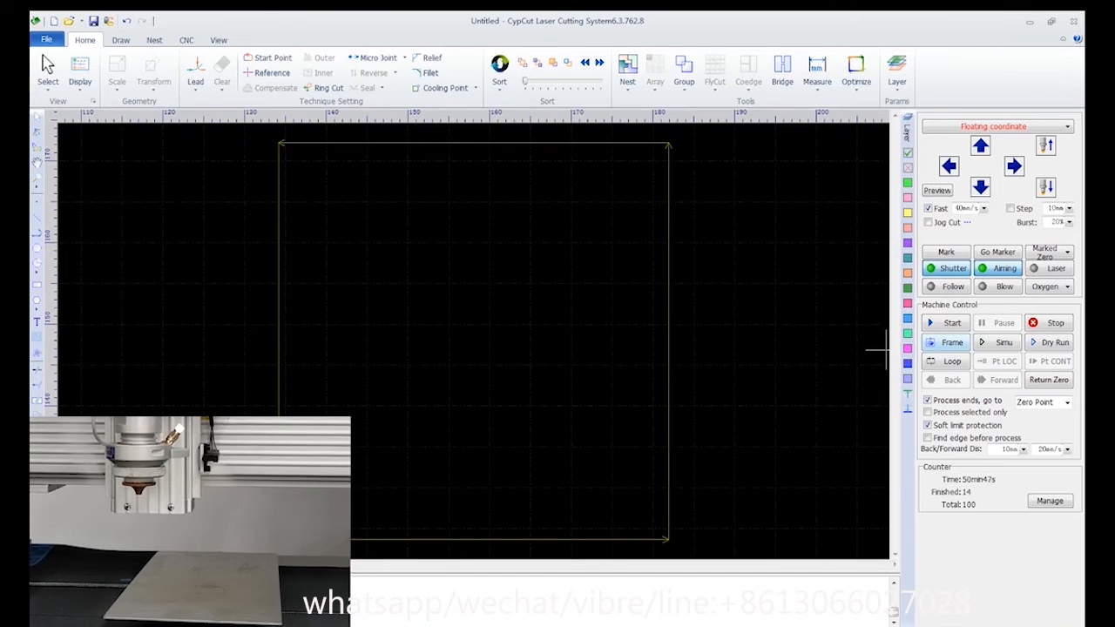
- Check the square's job with Frame, an on-screen simulation and a Dry Run
click(947, 342)
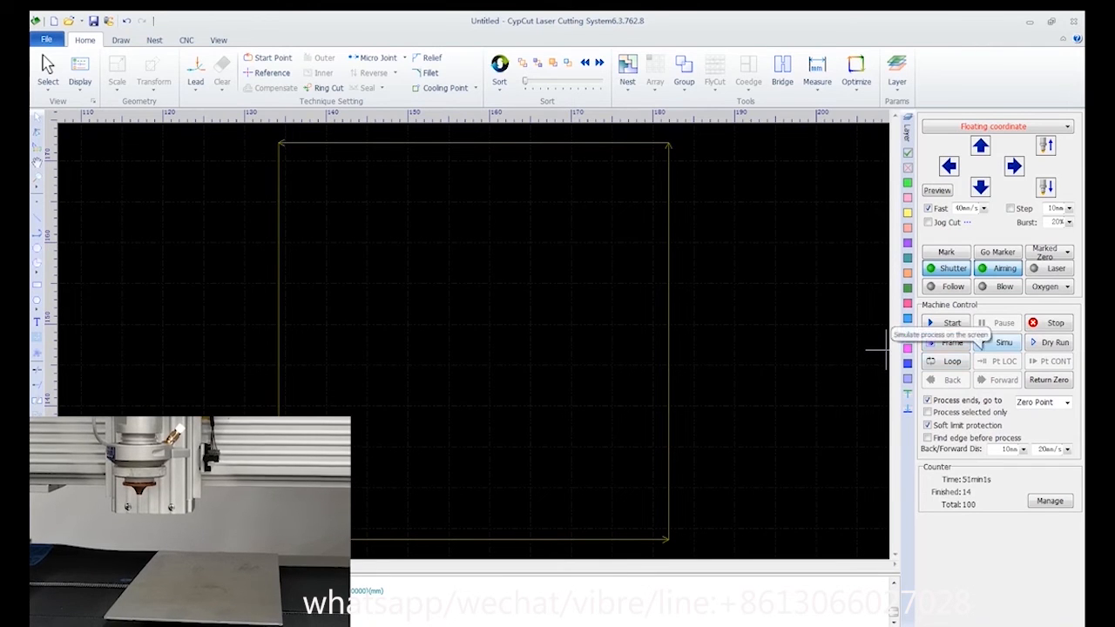
click(1002, 342)
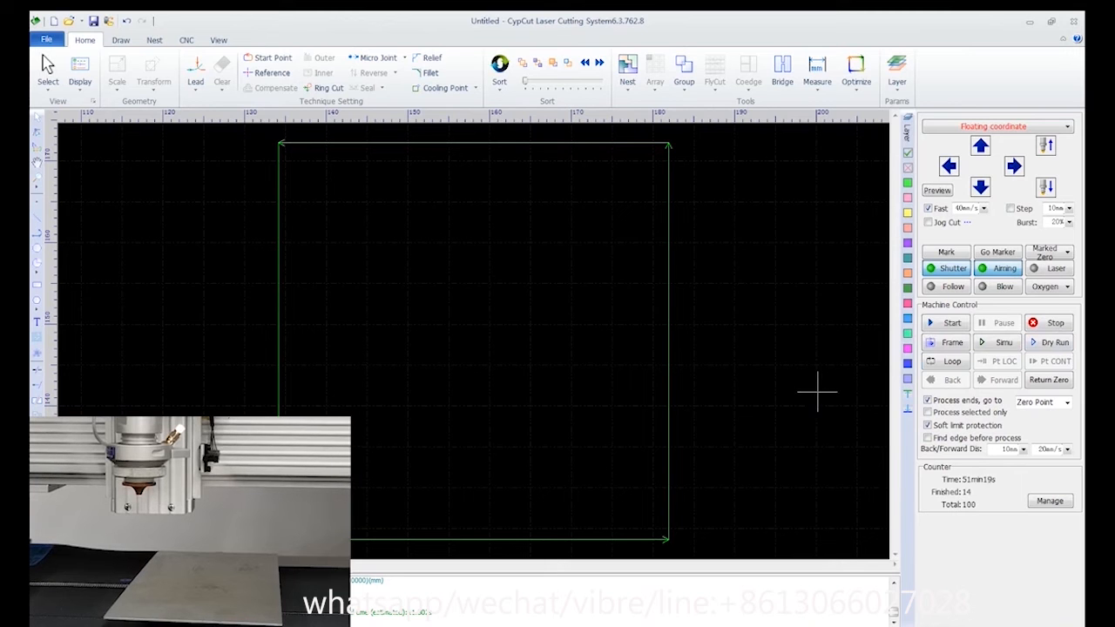
click(1050, 342)
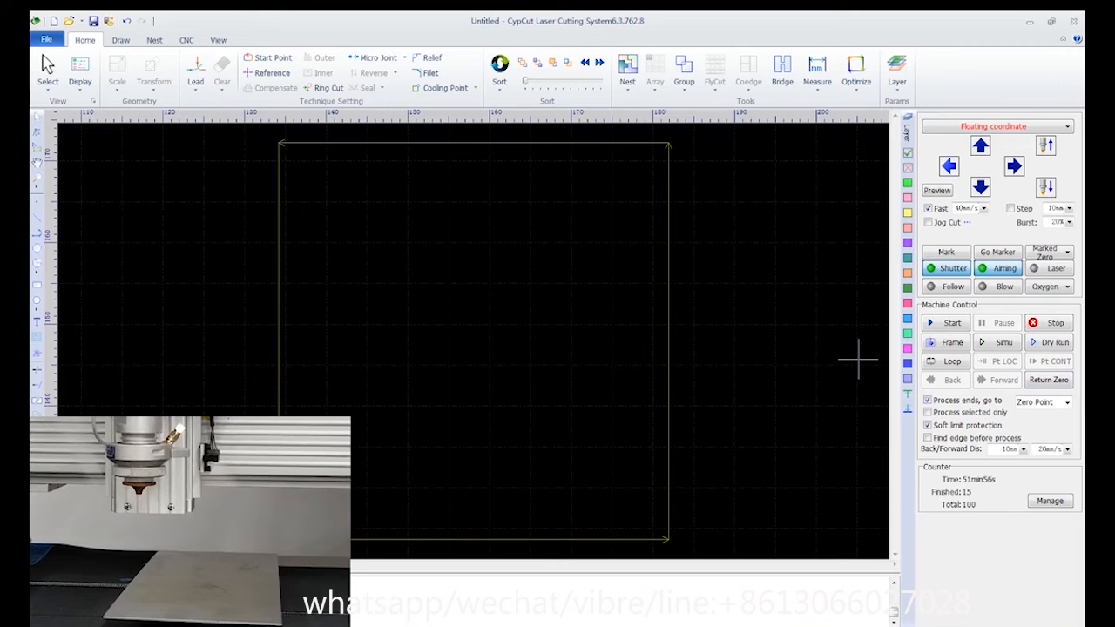
- Jog the head left and up away from the square's zero corner and jog it back to the right
key(Left)
key(Up)
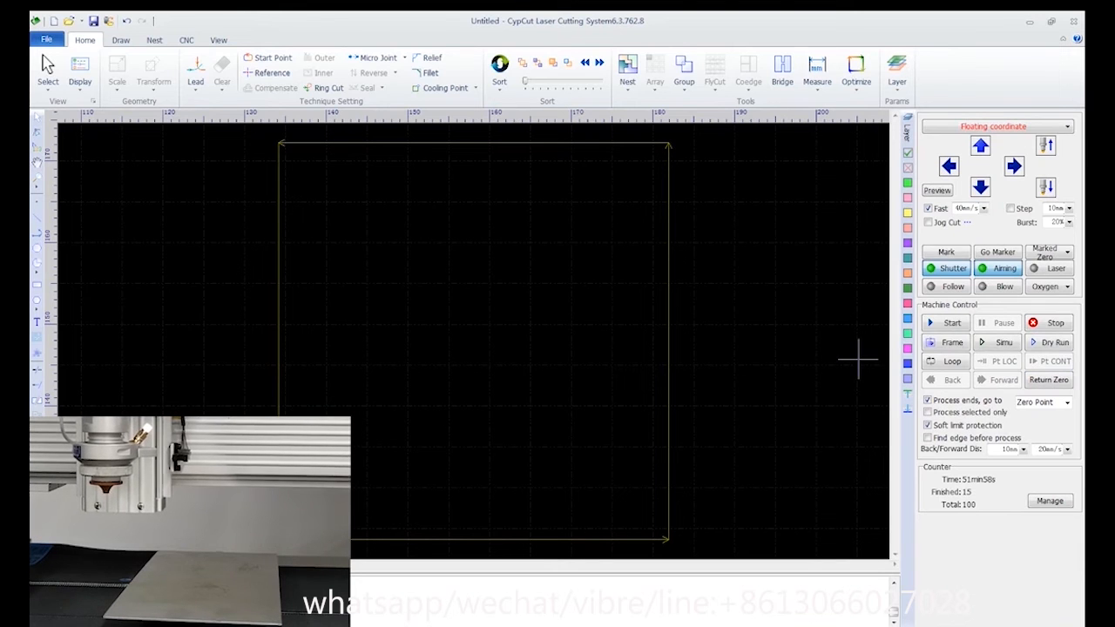
scroll(559, 320, down, 3)
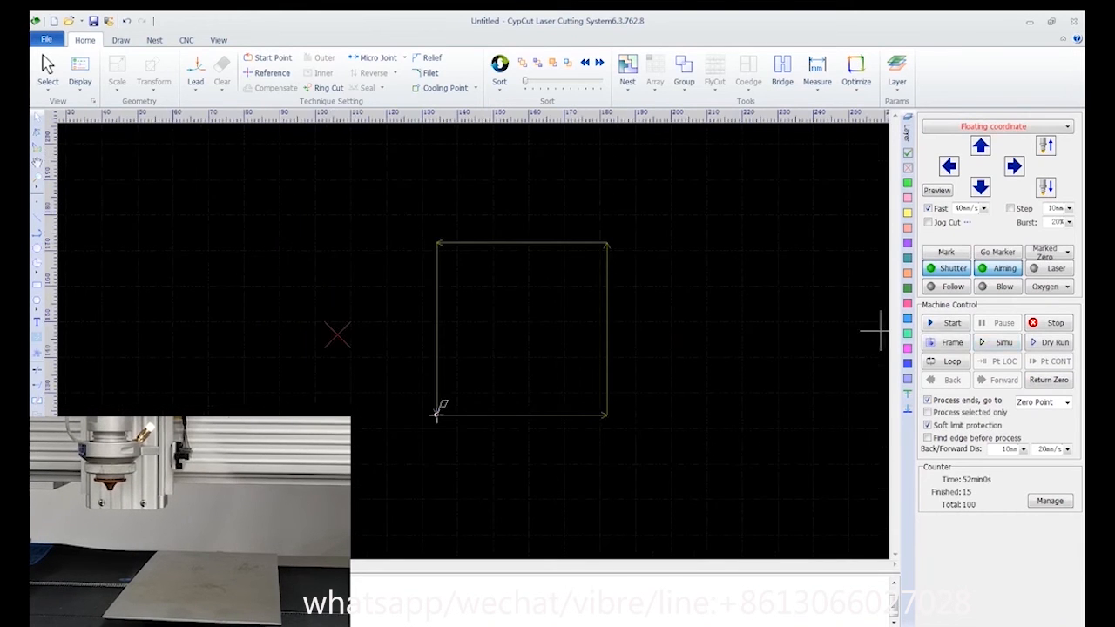
key(F3)
key(Right)
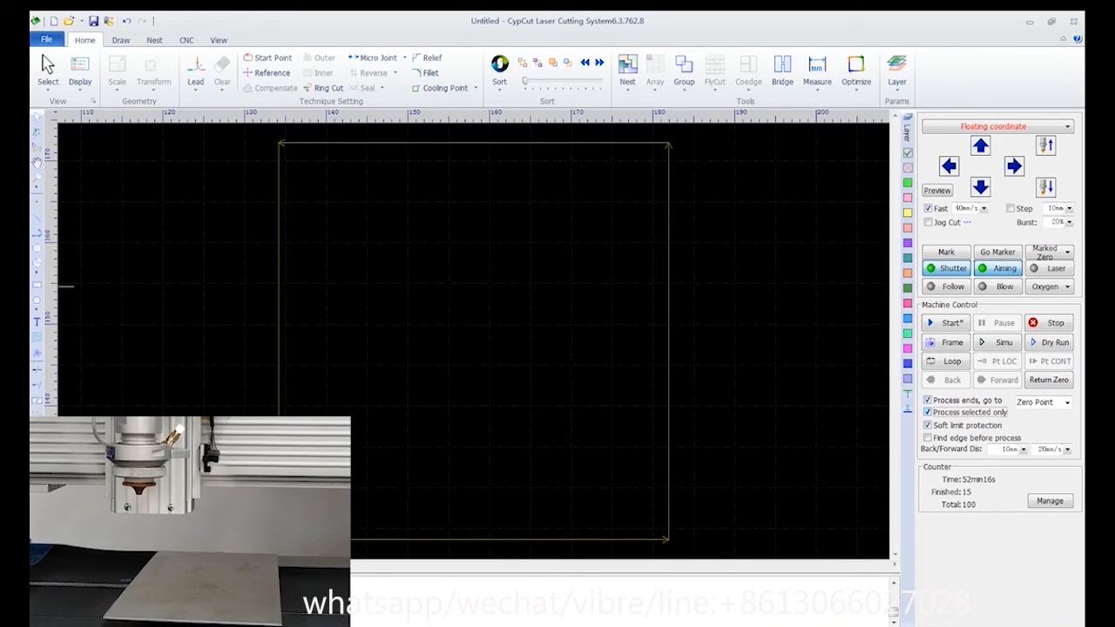
- Draw a circle of about 11.66 mm radius inside the square and process only that selected circle, accepting the sort
drag(488, 341, 440, 236)
click(473, 246)
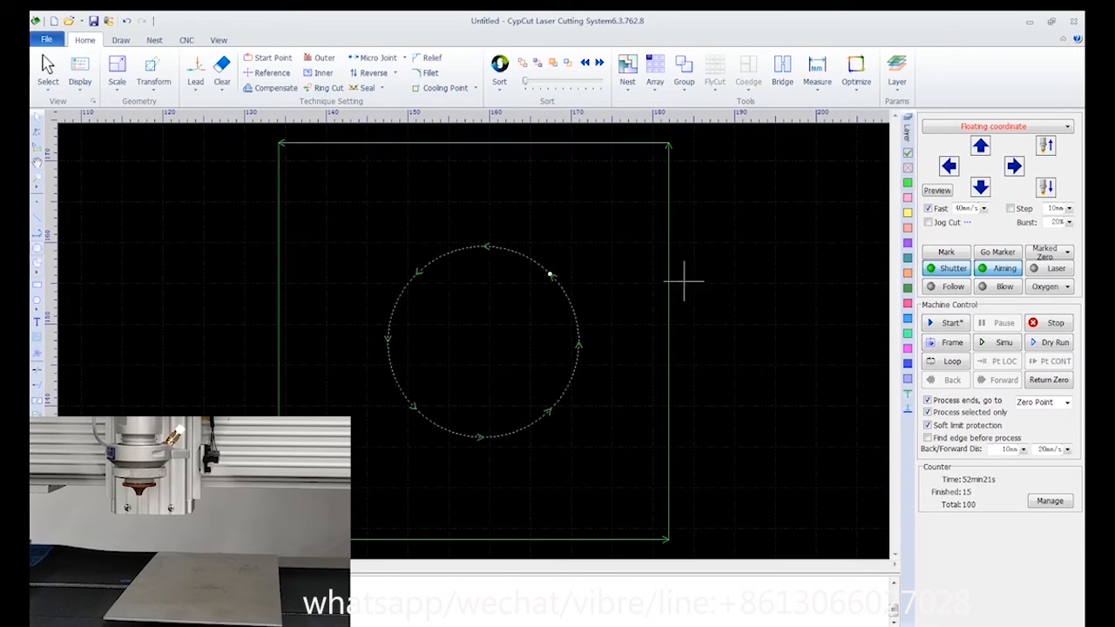
click(947, 323)
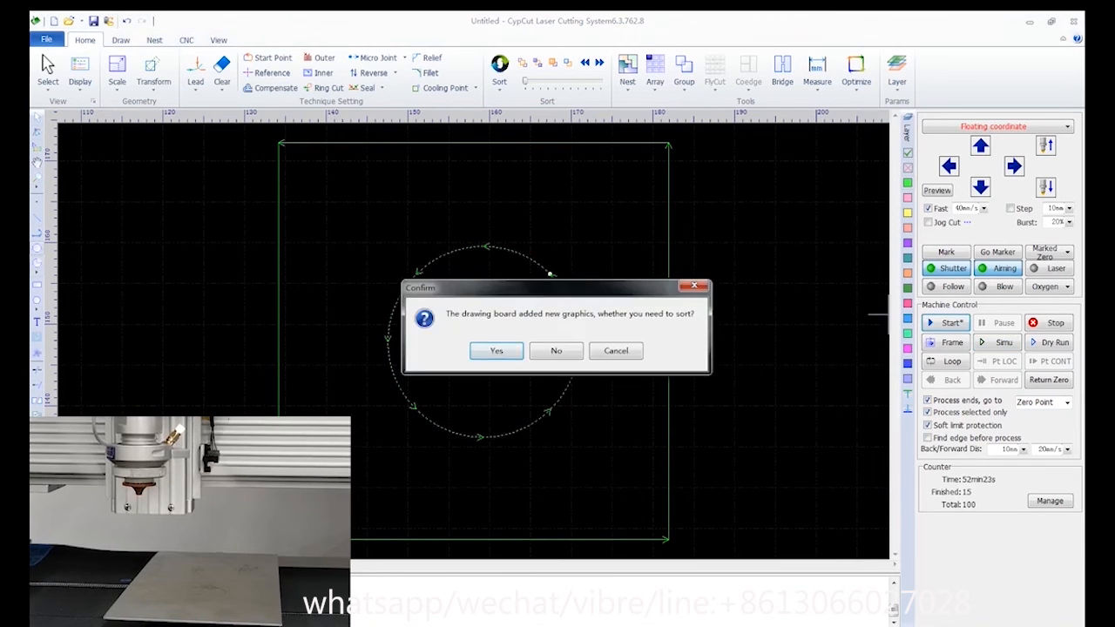
click(500, 351)
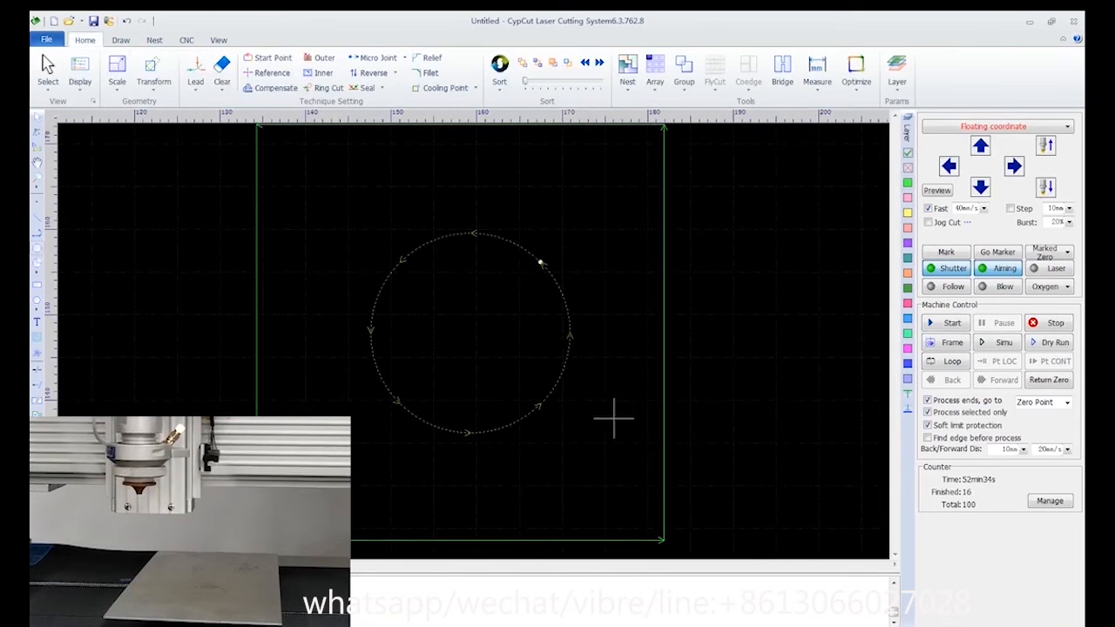
- Keep soft limit protection on by declining to close it, and enable finding the plate edge before processing
scroll(627, 418, down, 2)
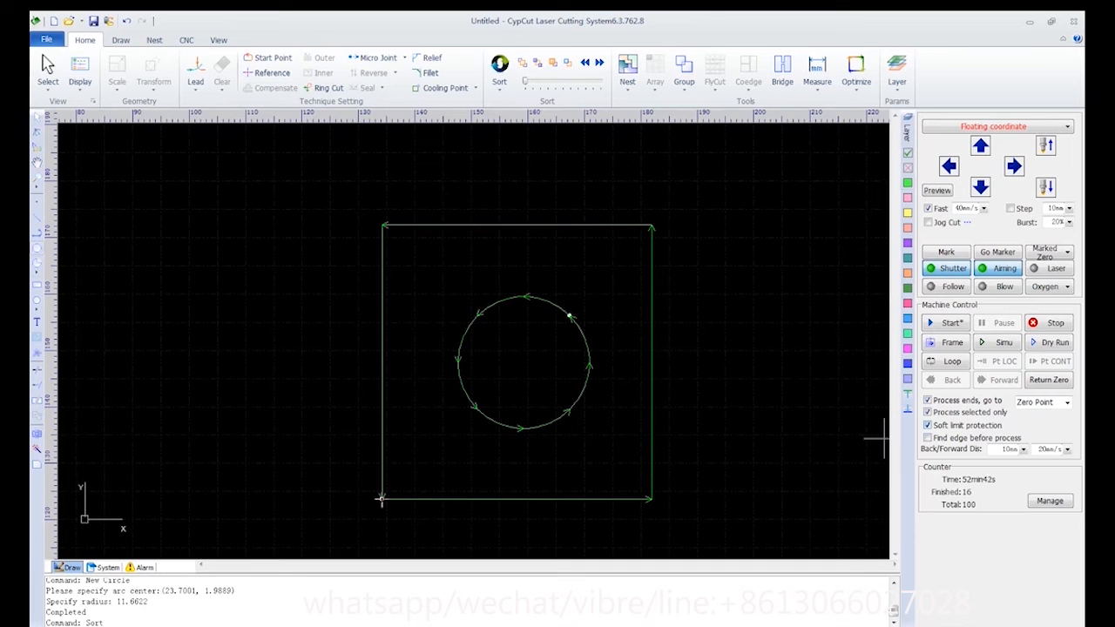
click(927, 425)
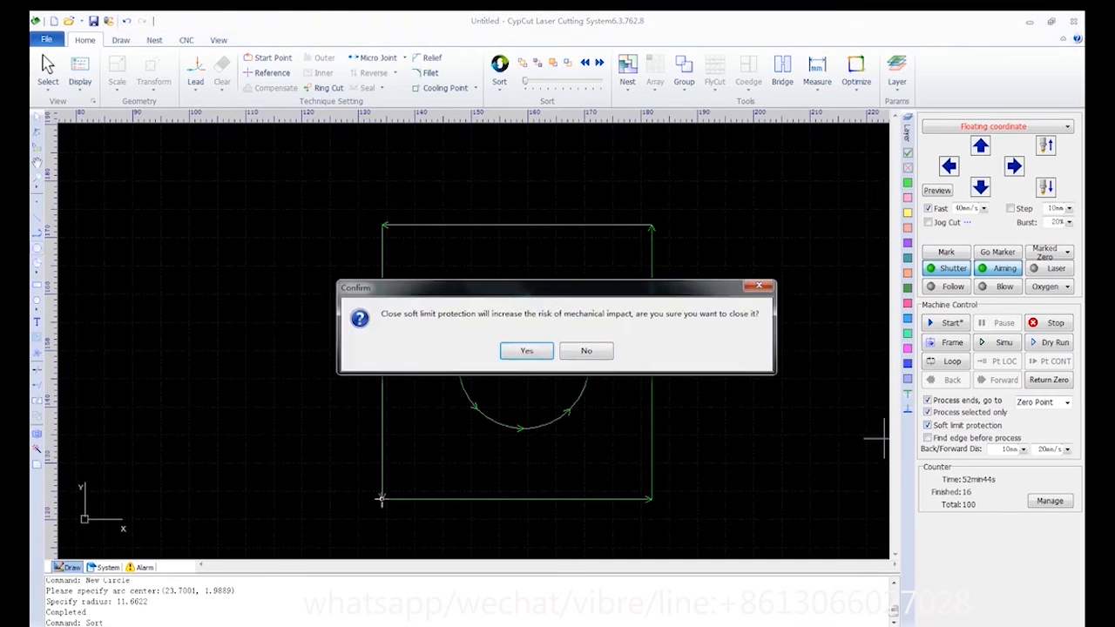
click(587, 351)
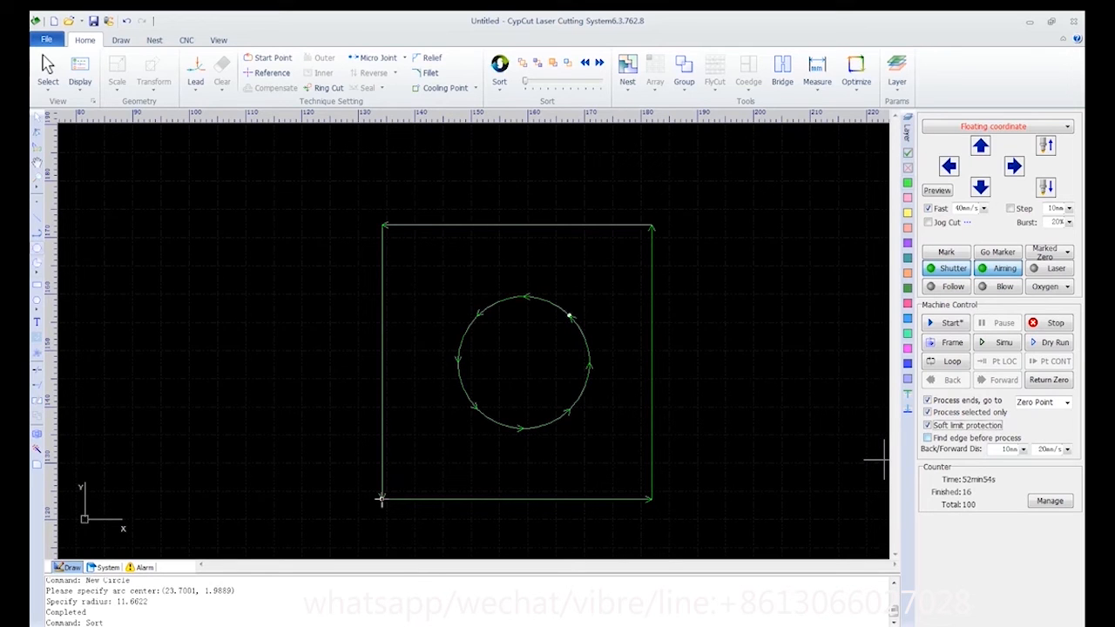
click(928, 437)
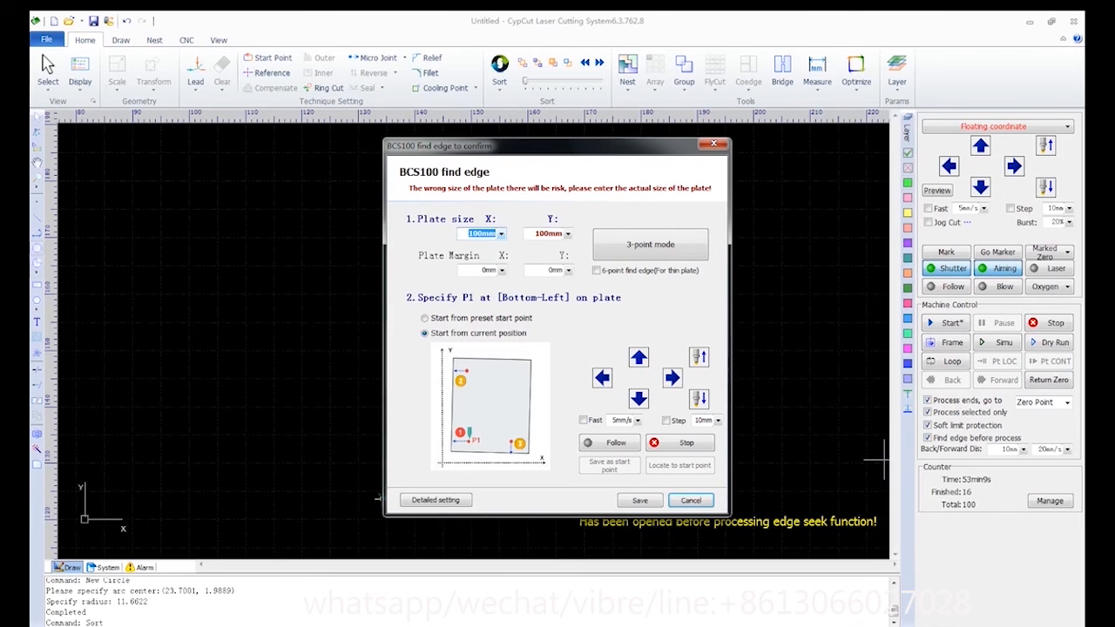
click(714, 144)
- Open the BCS100 edge-finding setup and set the plate size to 120 by 120 mm with 2 mm margins in X and Y
click(187, 40)
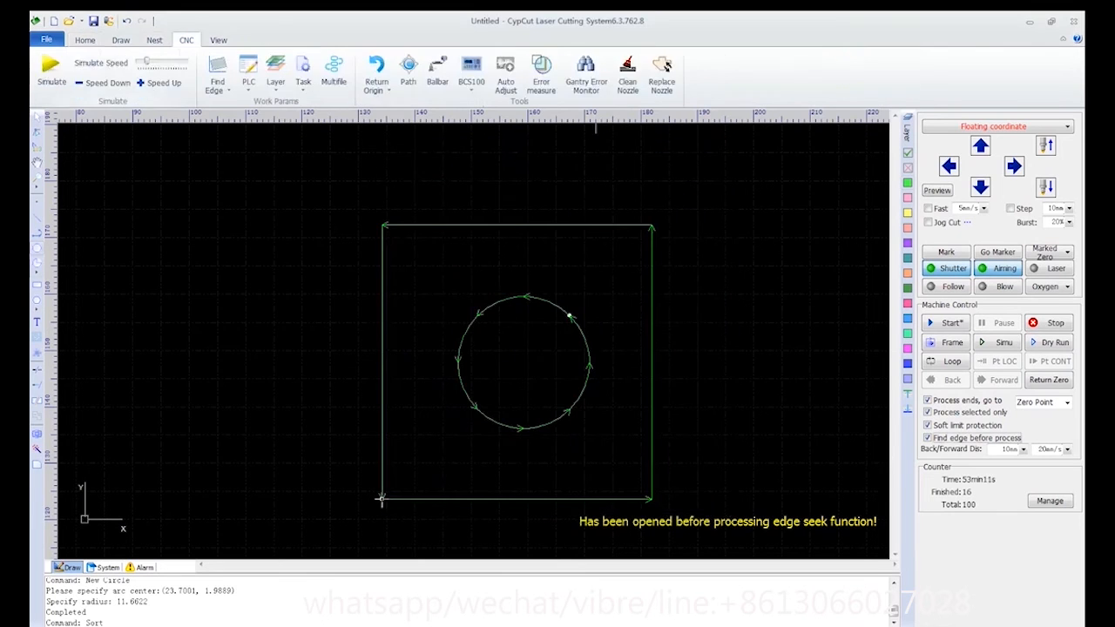
click(217, 74)
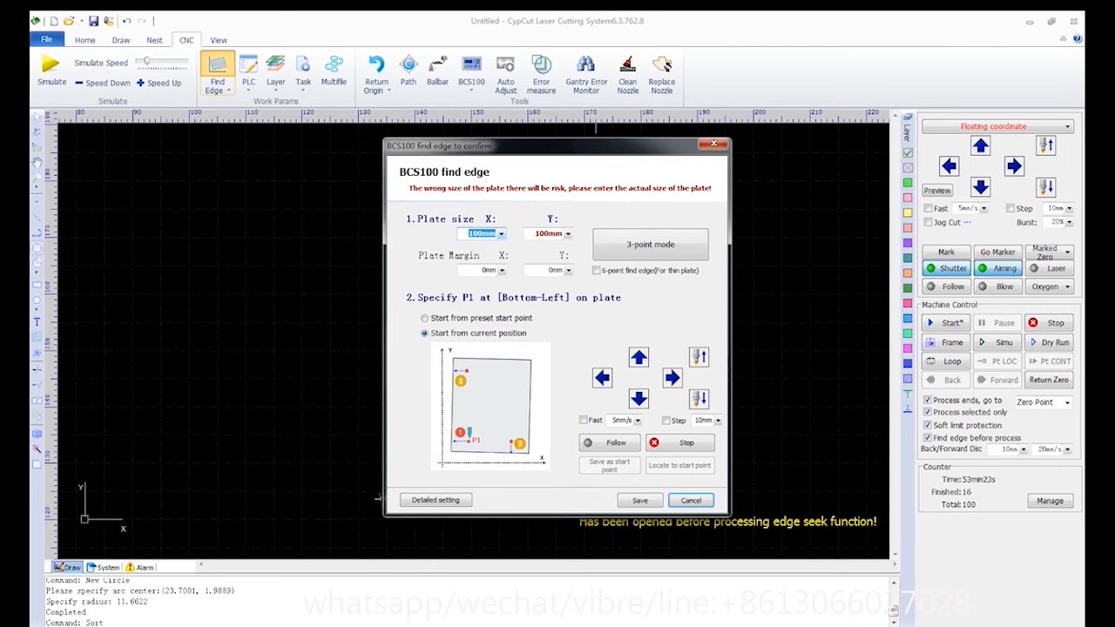
click(488, 270)
click(481, 234)
text(120)
key(Tab)
text(120)
key(Tab)
text(2)
key(Tab)
text(3)
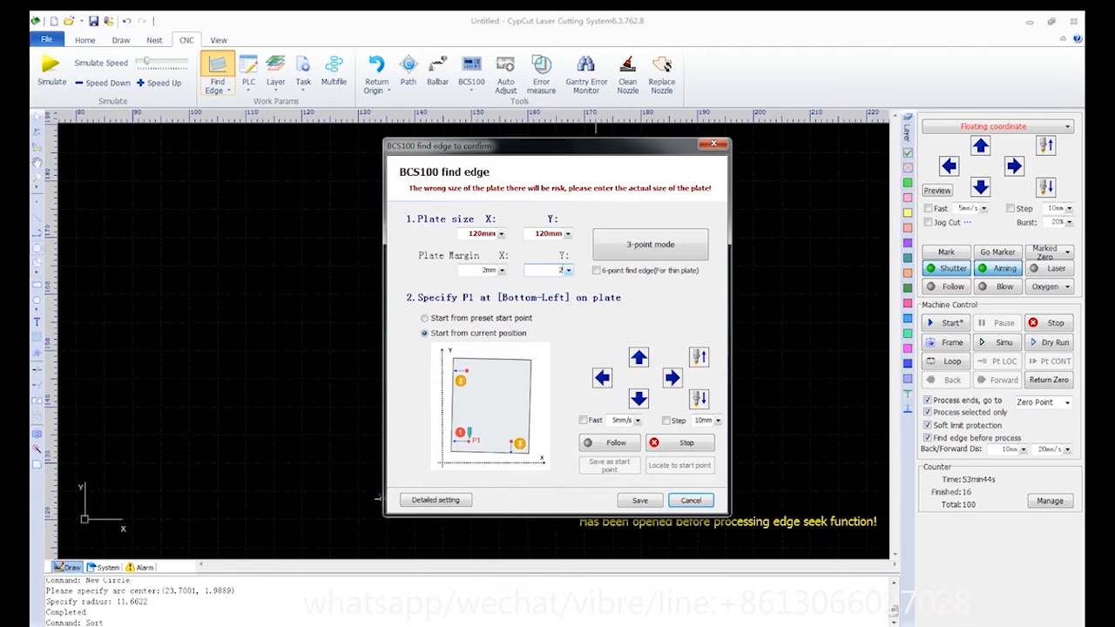
key(Tab)
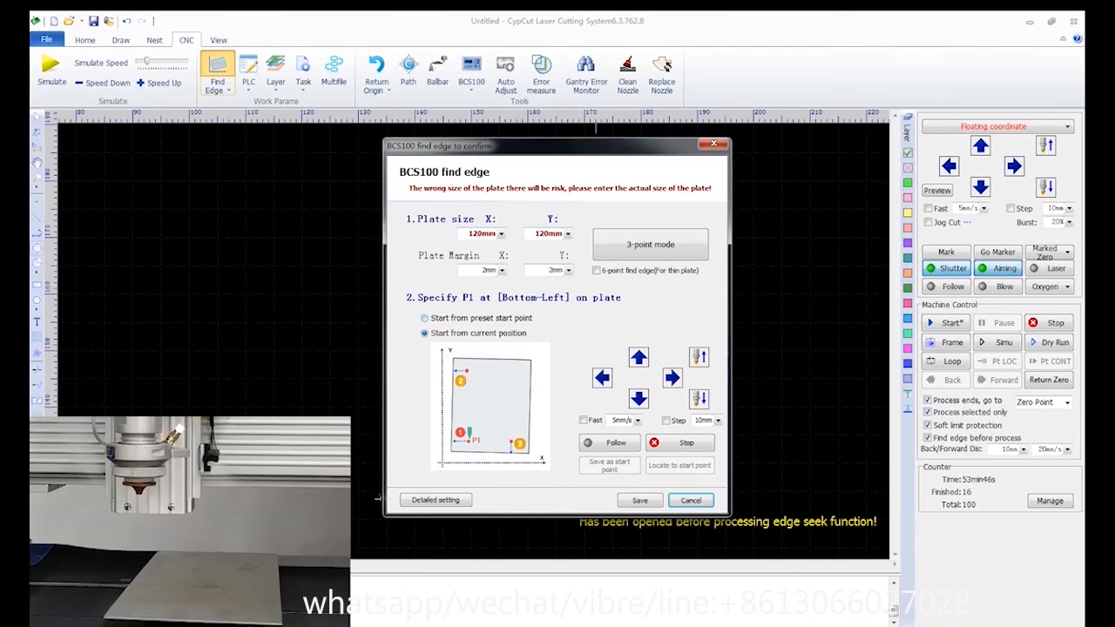
- Jog the head to the plate's lower-left area and run 3-point edge finding from the current position
key(Up)
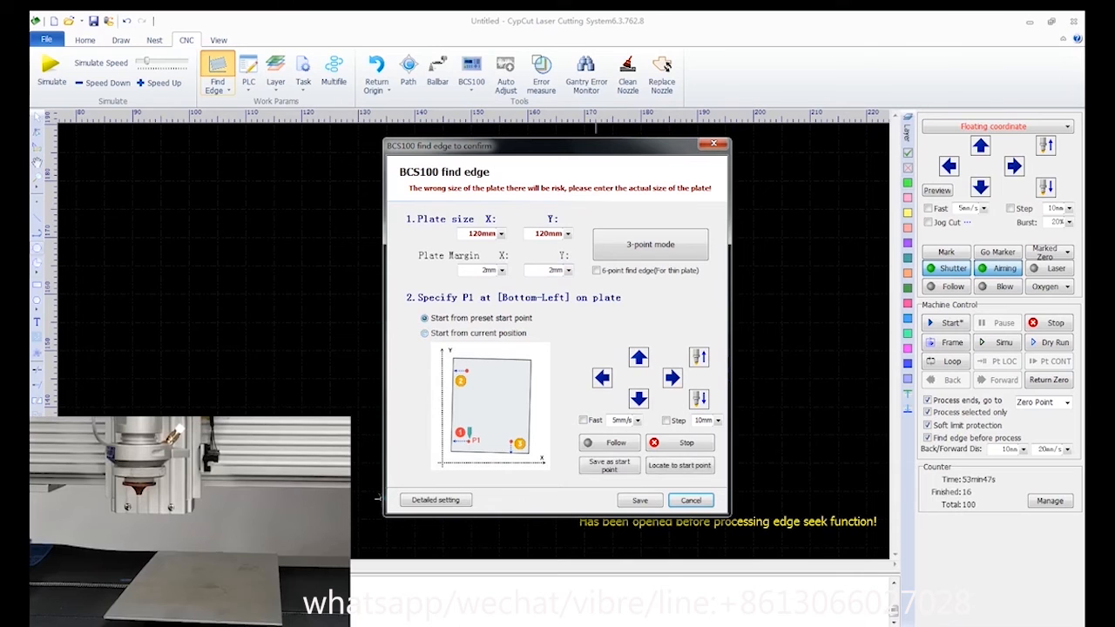
key(Down)
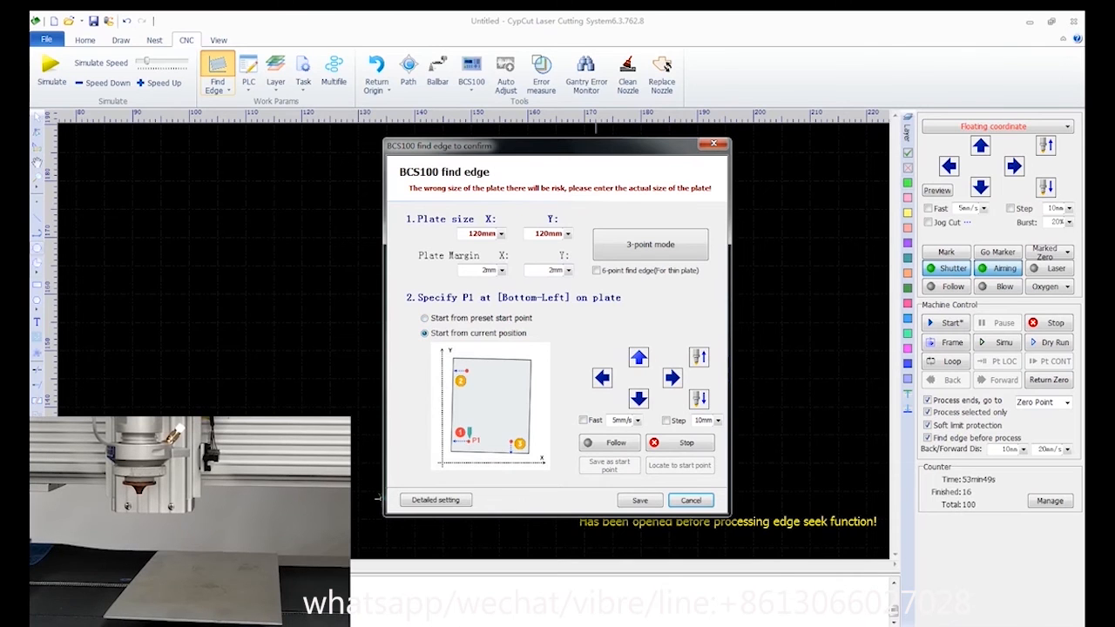
key(Right)
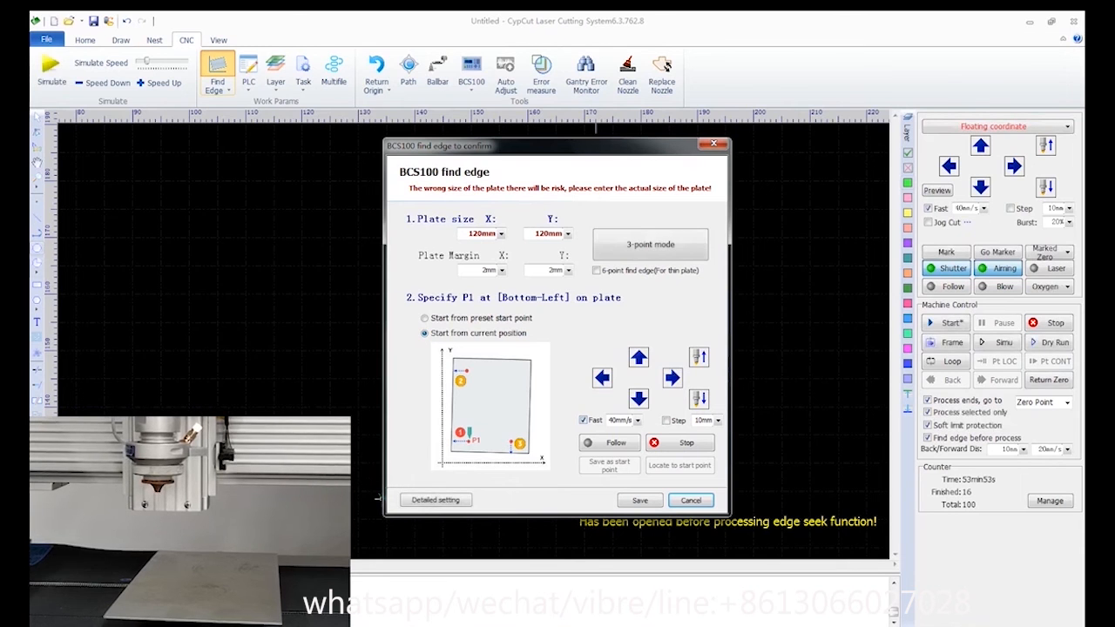
key(shift+Up)
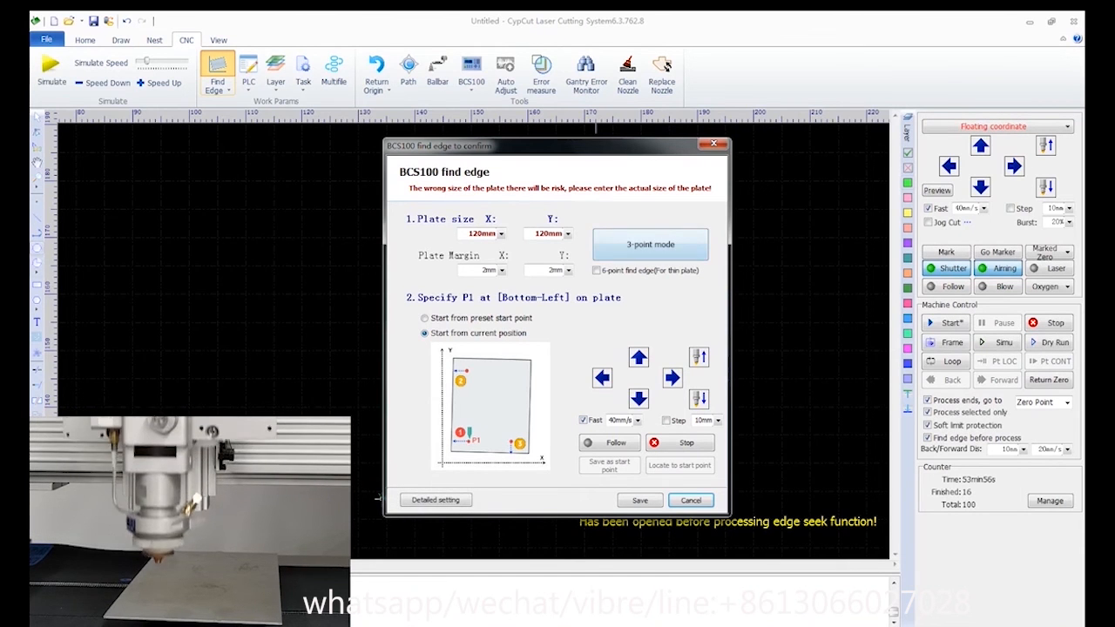
key(Return)
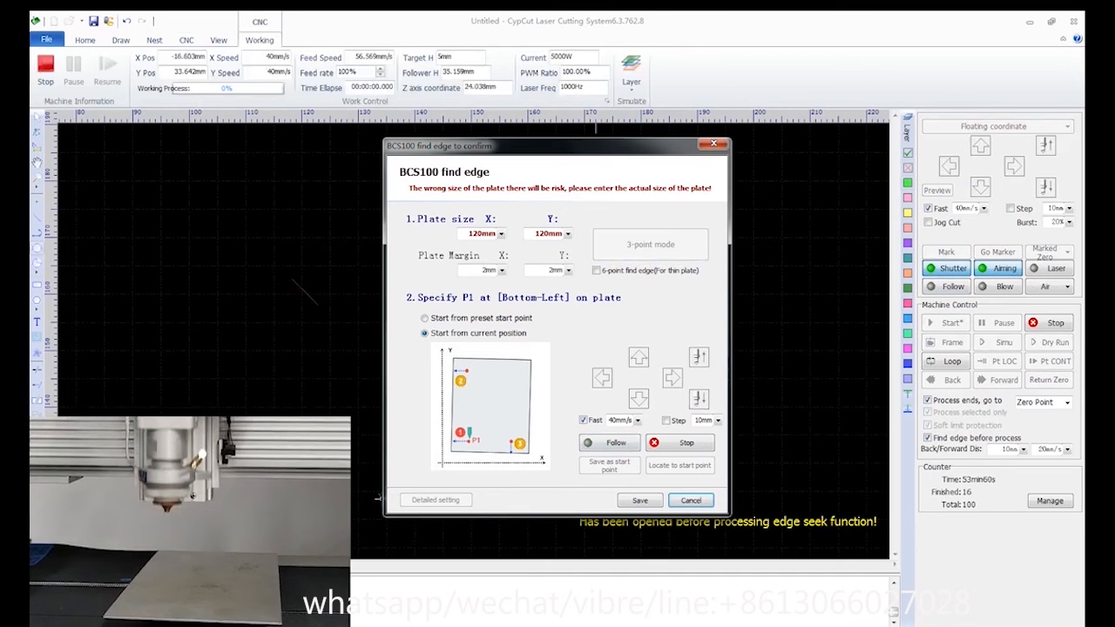
click(610, 443)
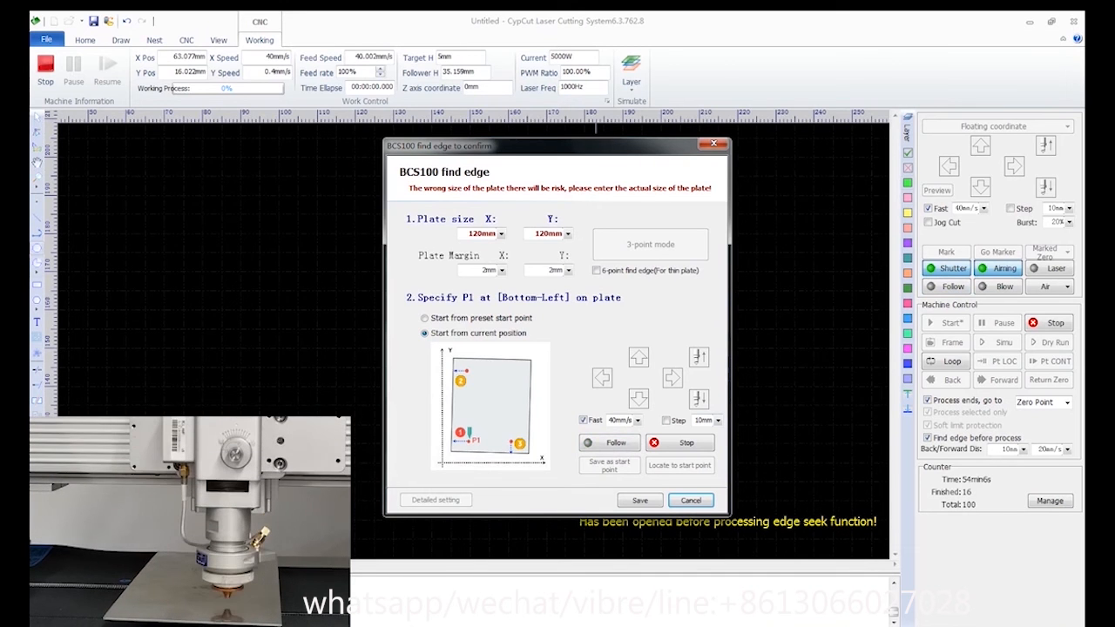
click(610, 443)
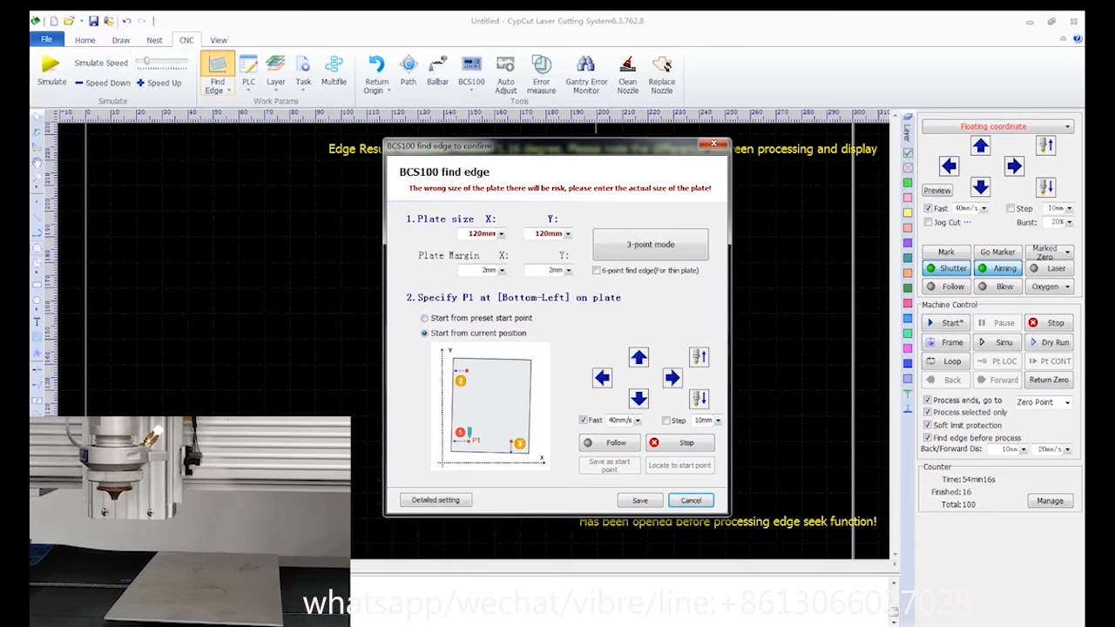
- Choose the preset start point, jog the head and run 3-point edge finding
click(425, 319)
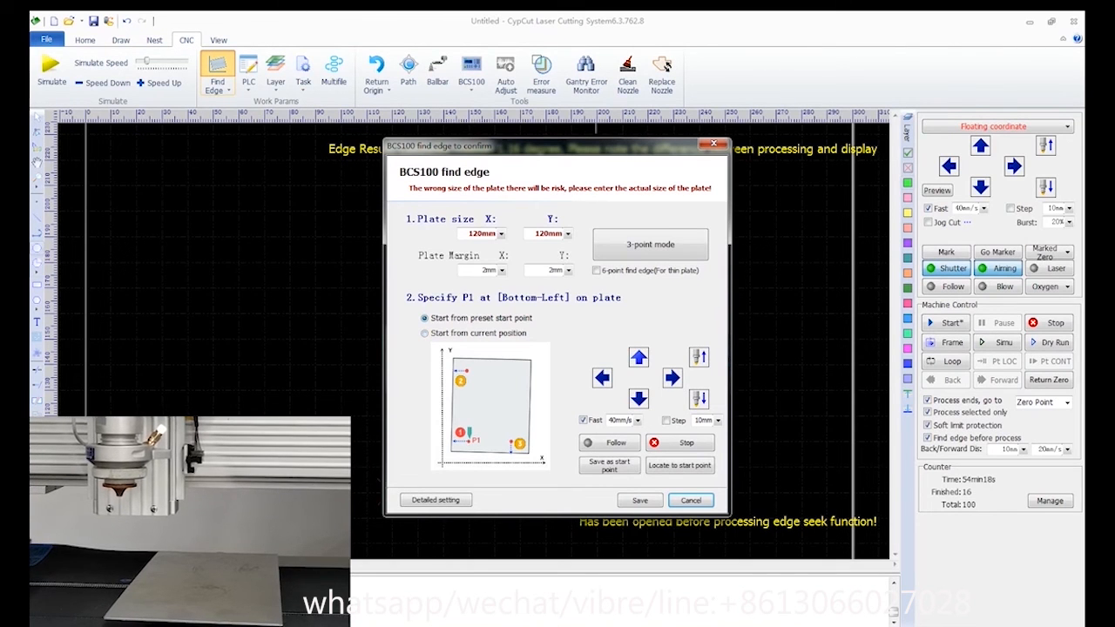
click(639, 357)
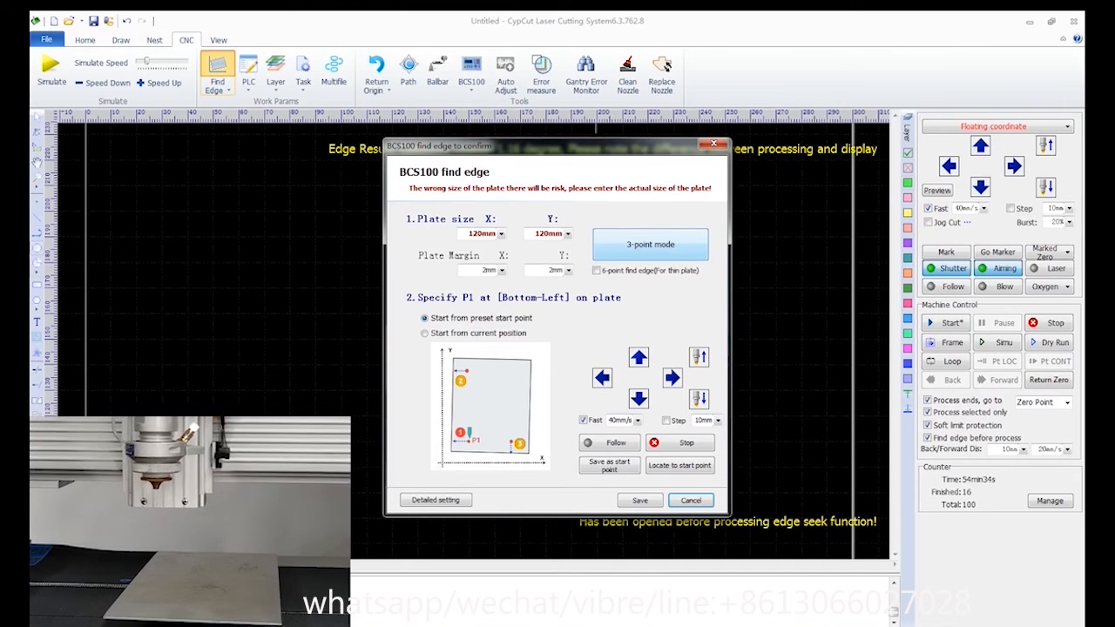
click(650, 244)
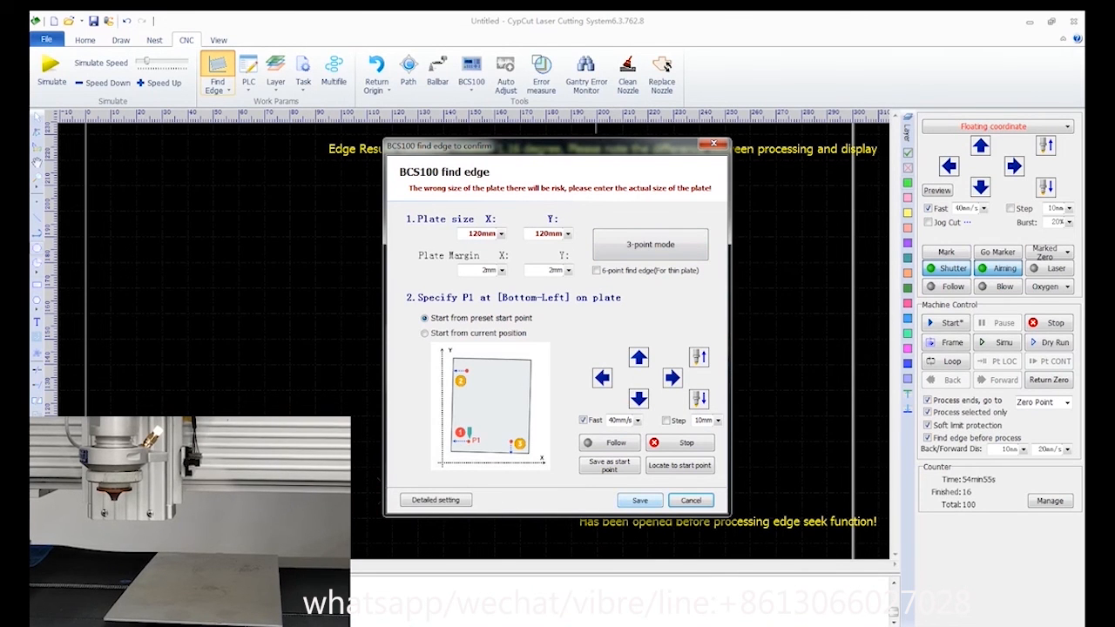
- Set edge finding to start from the current position and save the settings
click(425, 334)
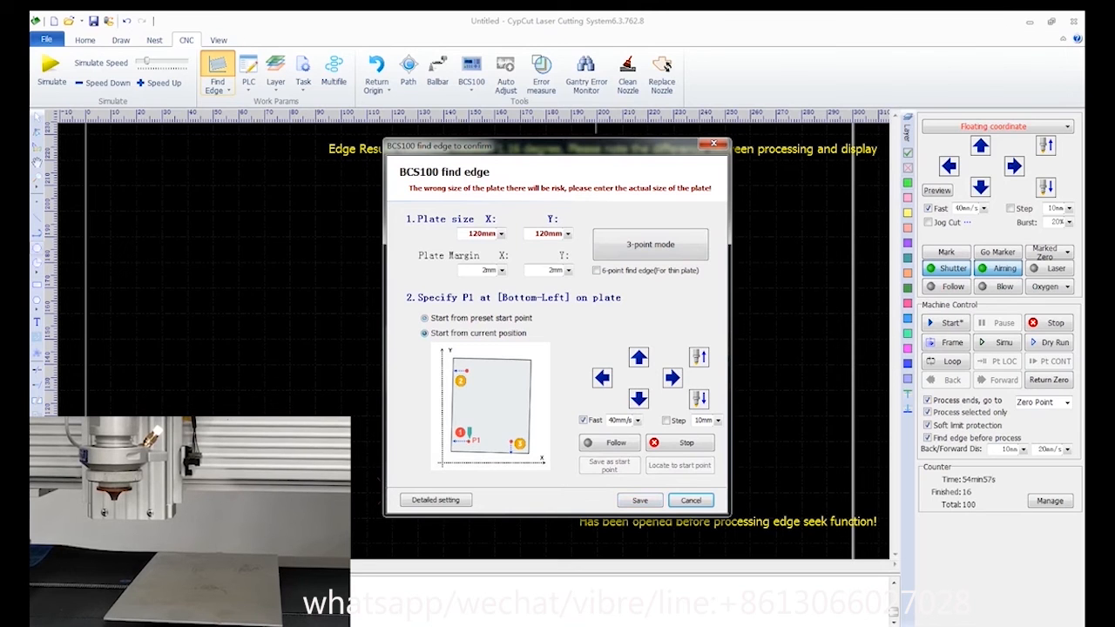
click(640, 500)
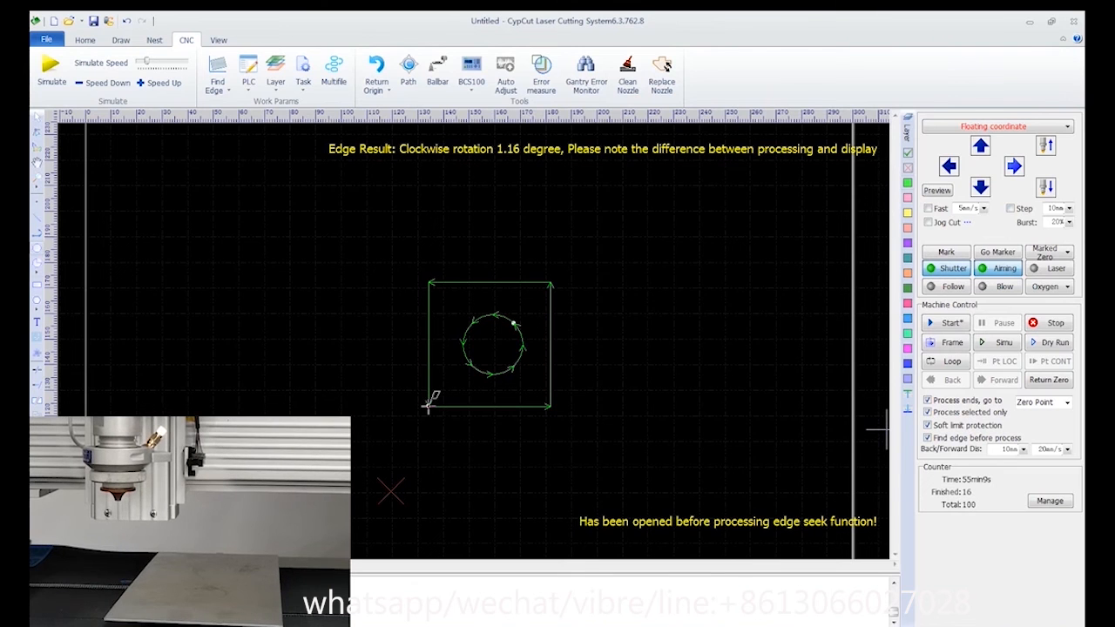
- Jog the head right and up, start processing the square and circle, and stop the job partway
click(1014, 165)
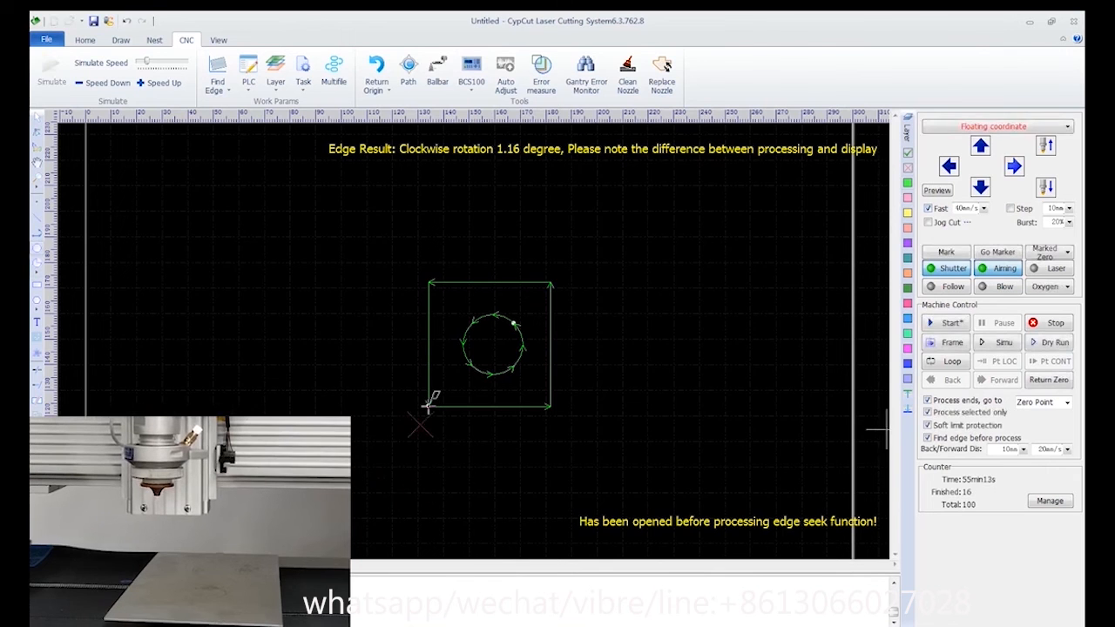
click(981, 146)
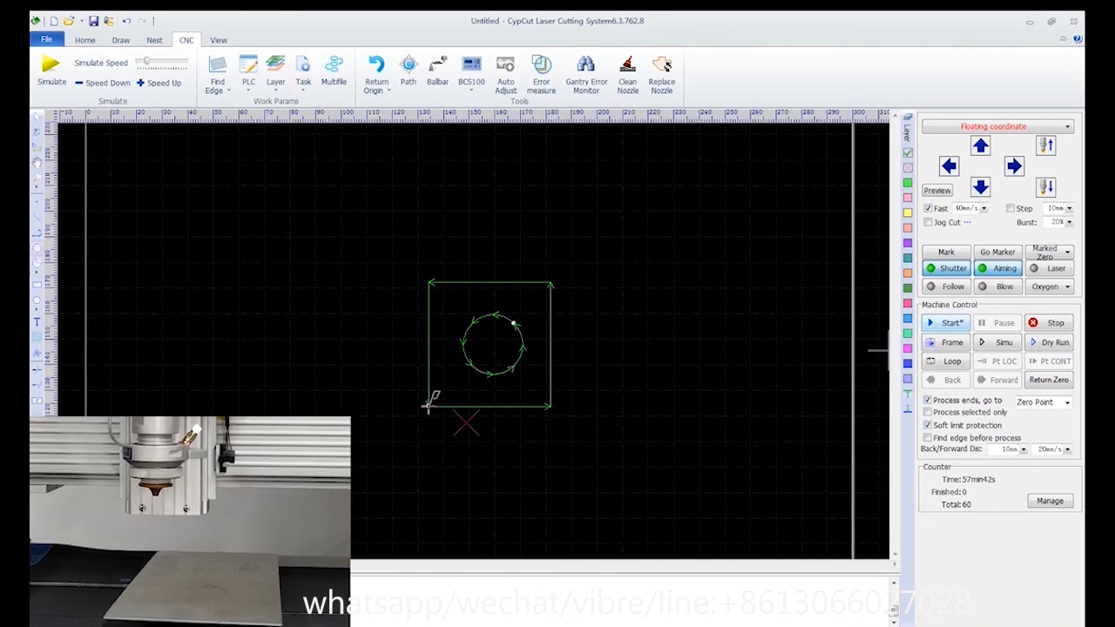
click(948, 322)
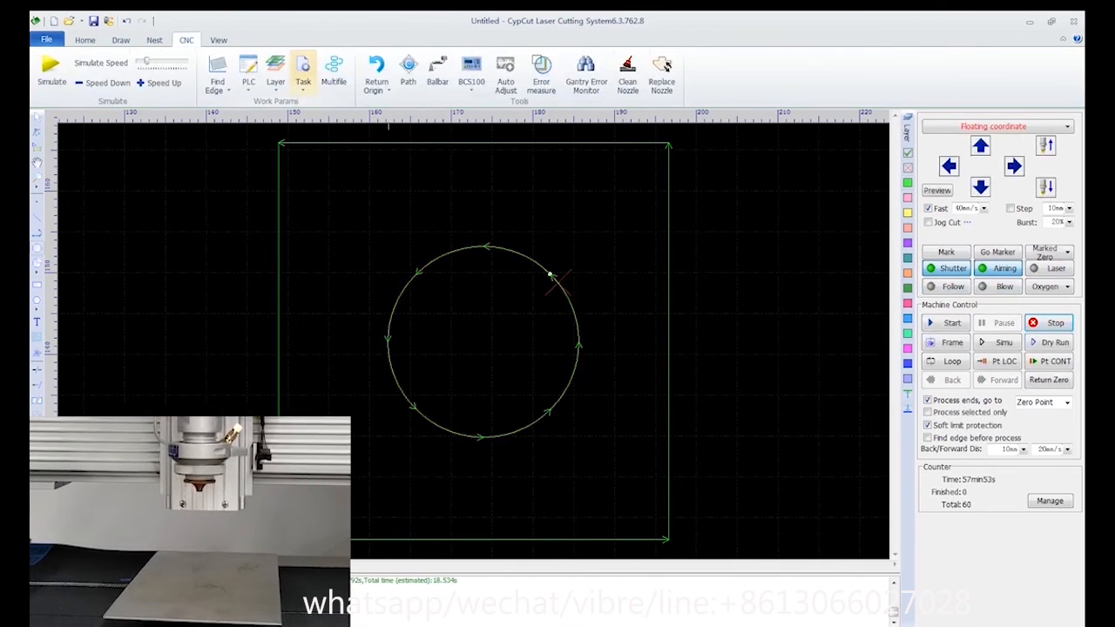
- Save the interrupted task as a CypCut job file named 66
click(303, 74)
click(319, 103)
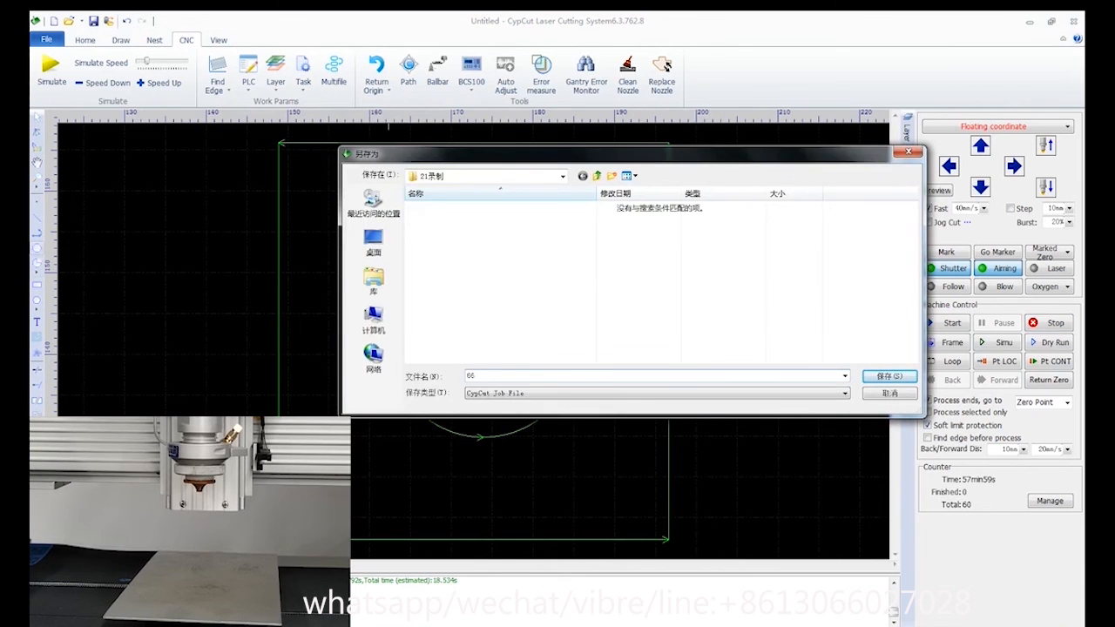
key(Return)
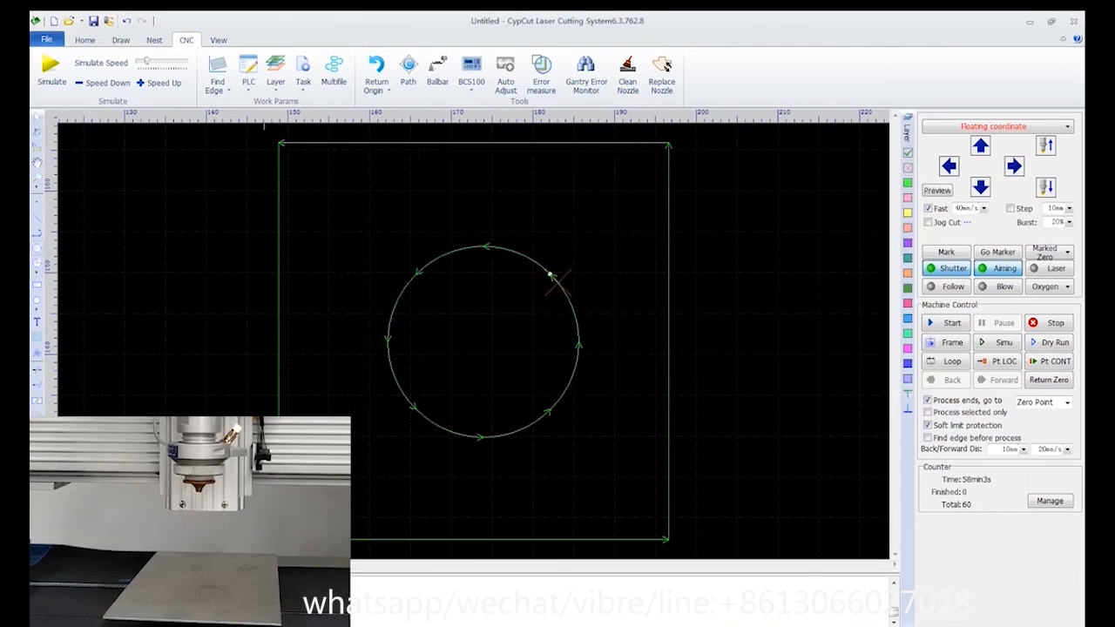
- Open the drawing 任务加急演示.lxds as the urgent job
click(68, 20)
click(557, 350)
key(Return)
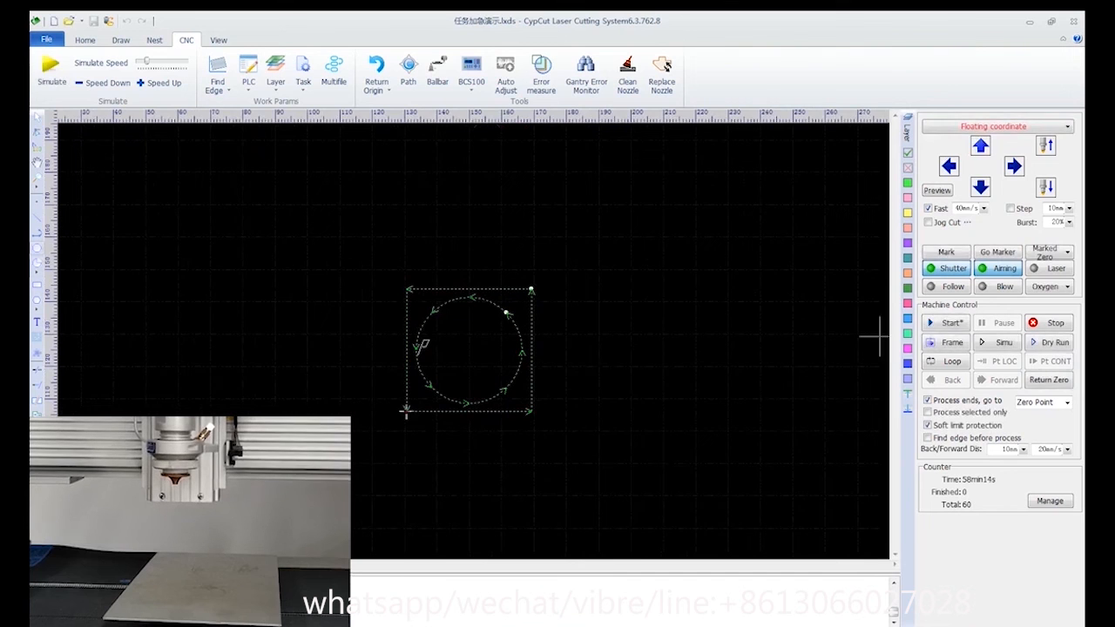
- Jog the head down to bring the urgent drawing within the machine's range and process it
click(945, 322)
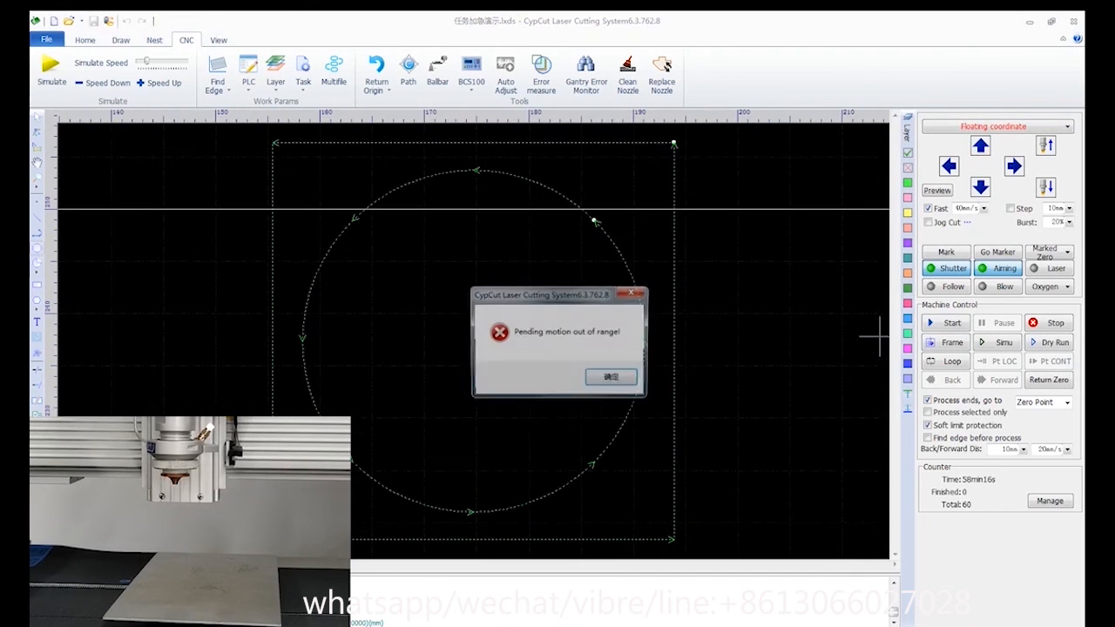
key(Return)
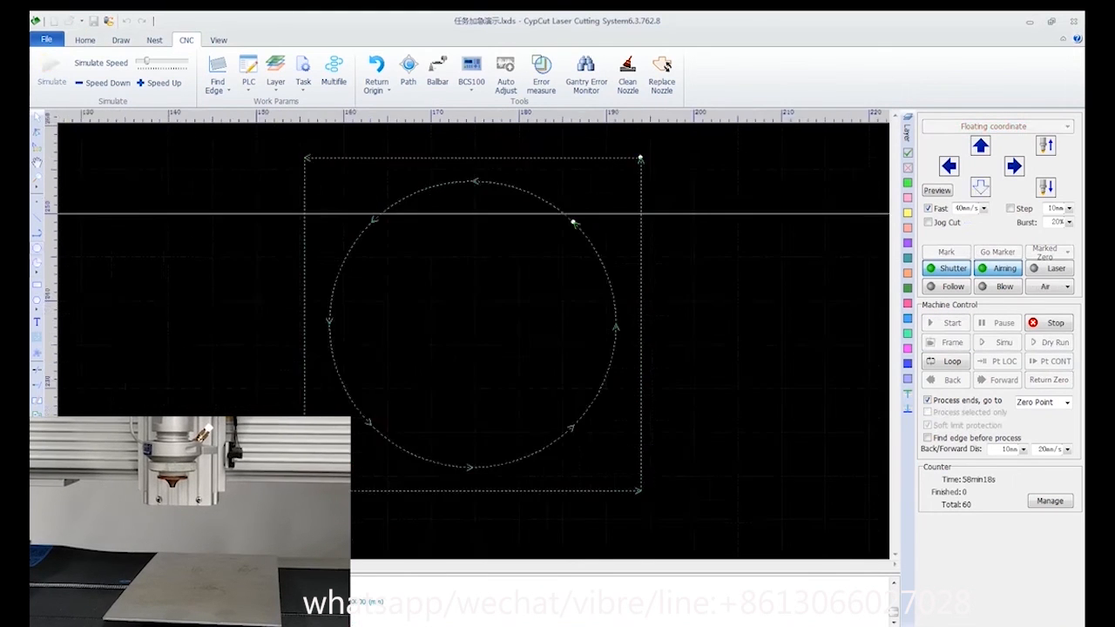
click(945, 323)
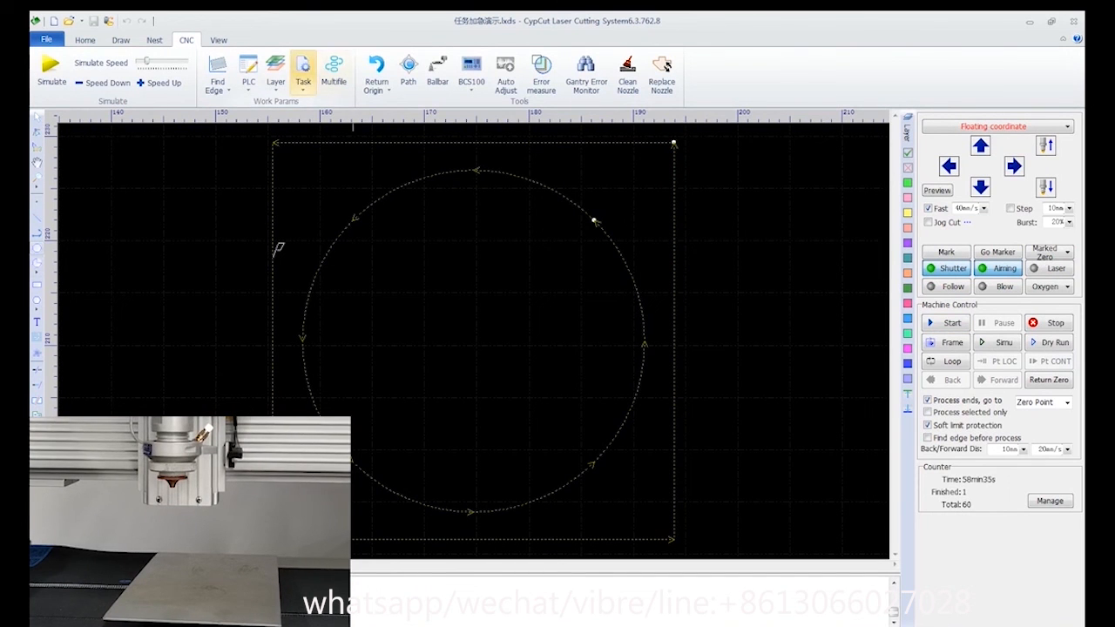
- Load the saved interrupted task from the job file 66.cps2
click(303, 72)
click(327, 118)
click(436, 208)
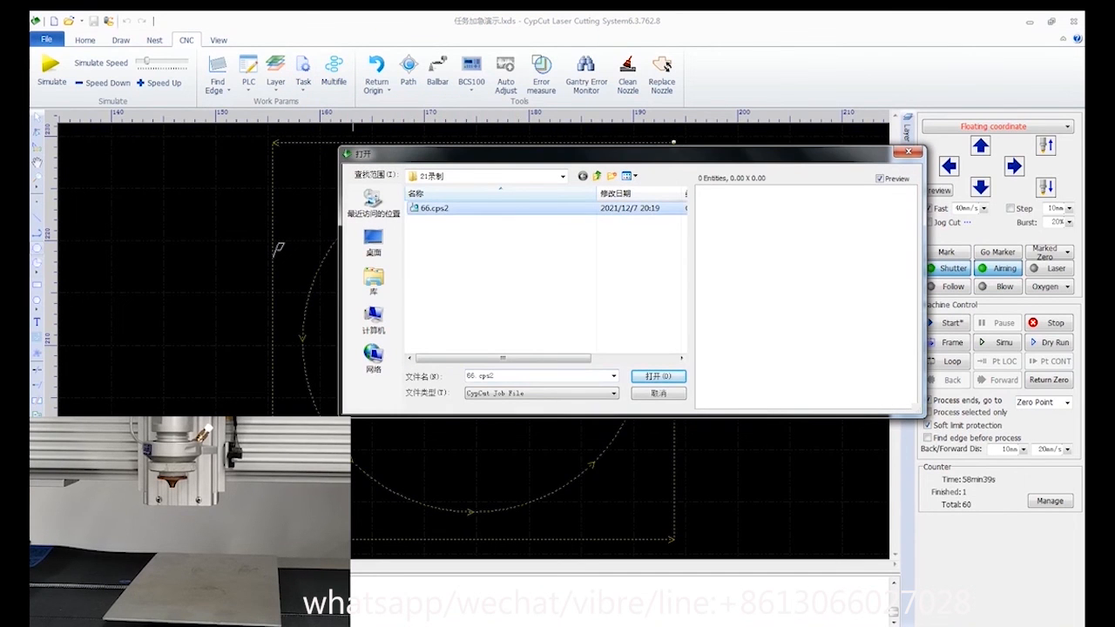
double_click(593, 210)
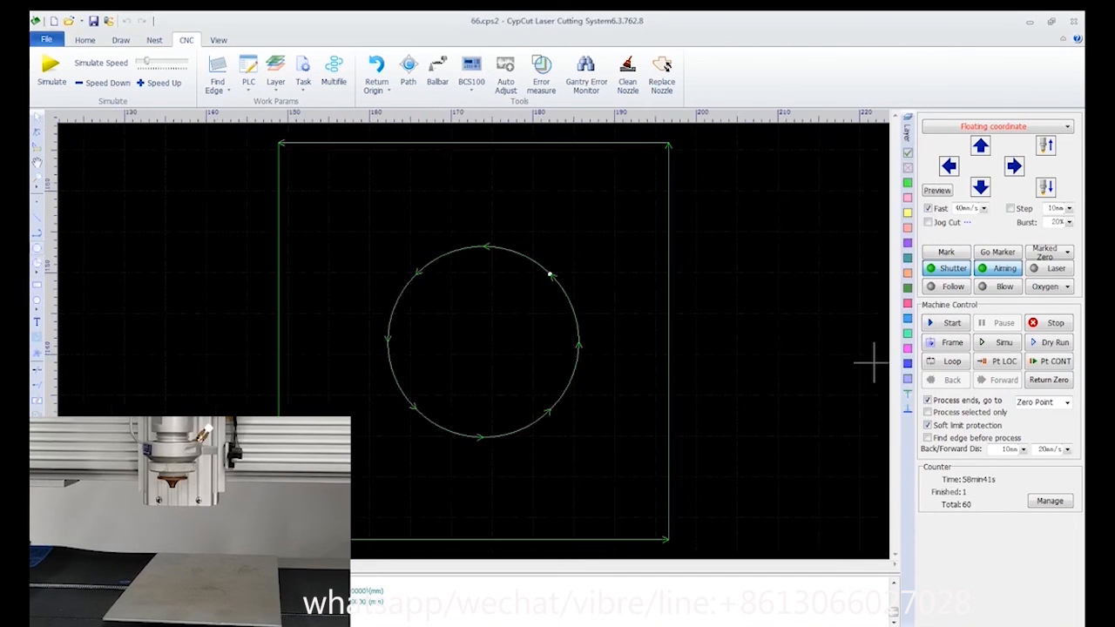
- Locate the head at the breakpoint of the reloaded task and resume processing from there
click(1003, 341)
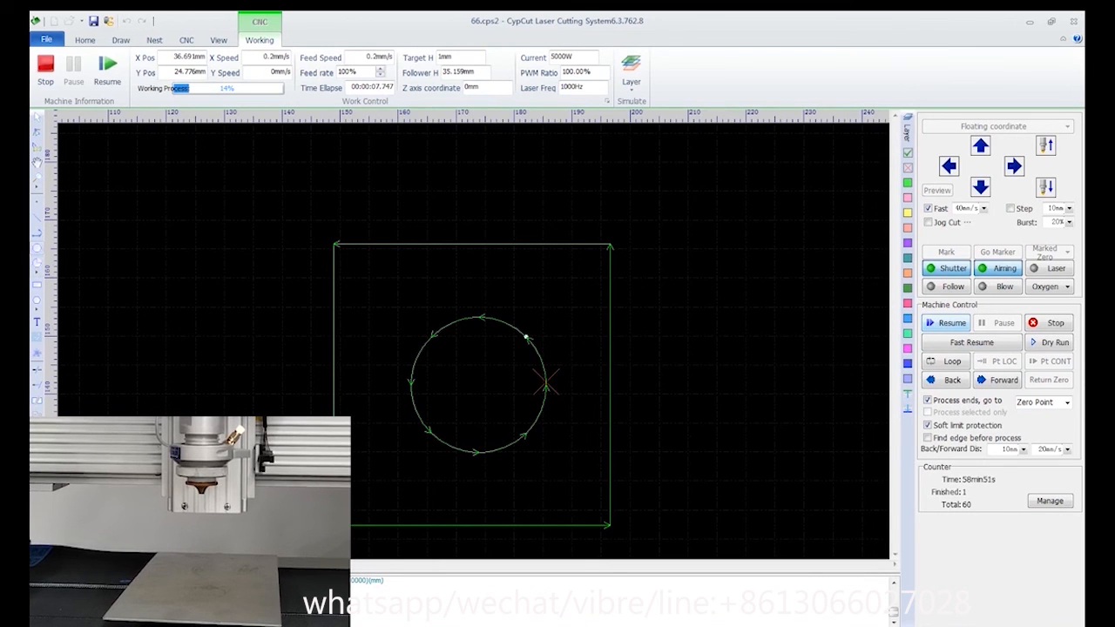
click(947, 323)
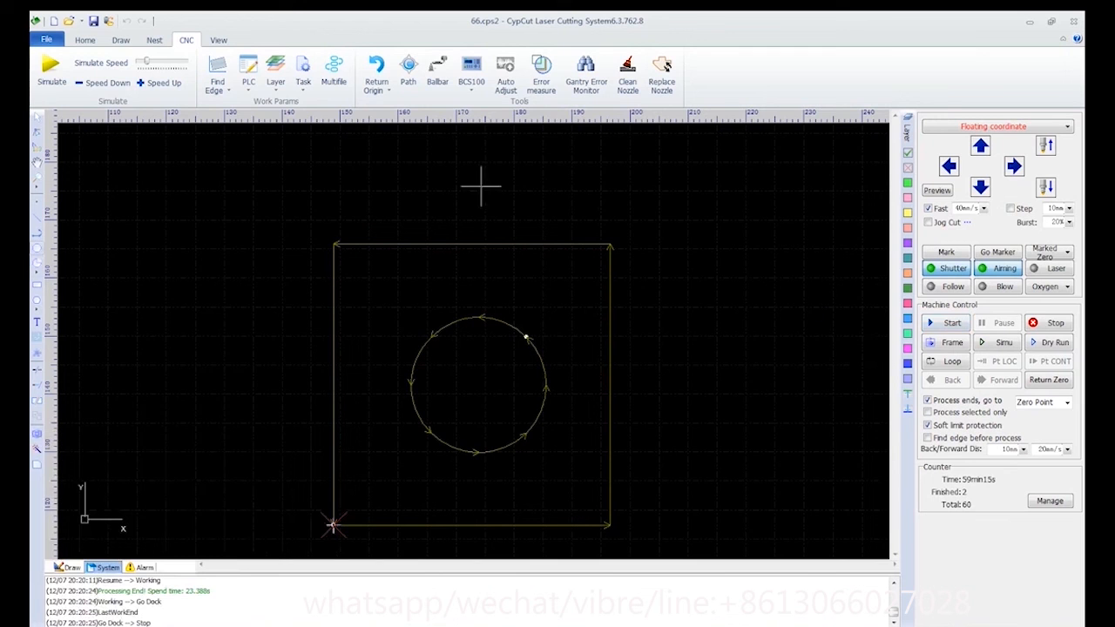
- Open the layer-mapping example drawing 图层映射示例.dxf
click(85, 40)
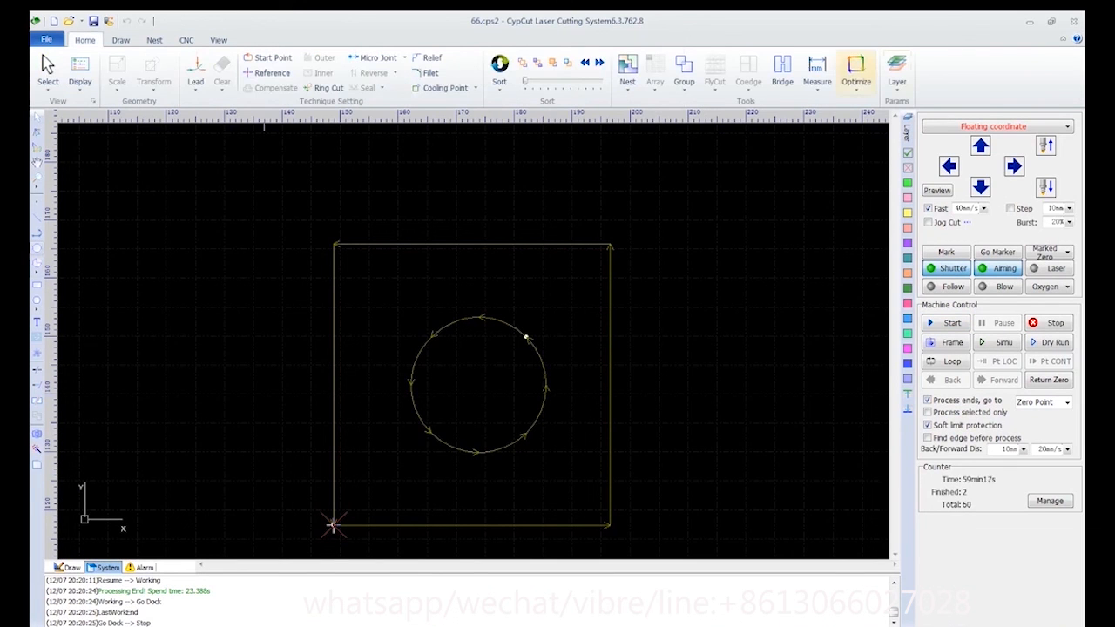
click(897, 74)
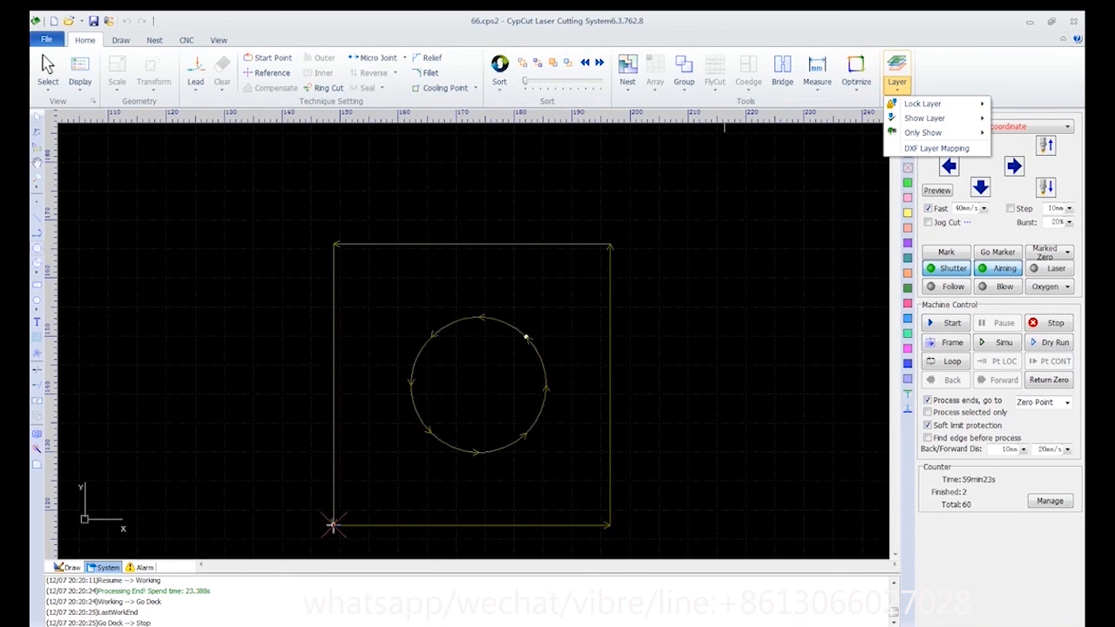
click(69, 21)
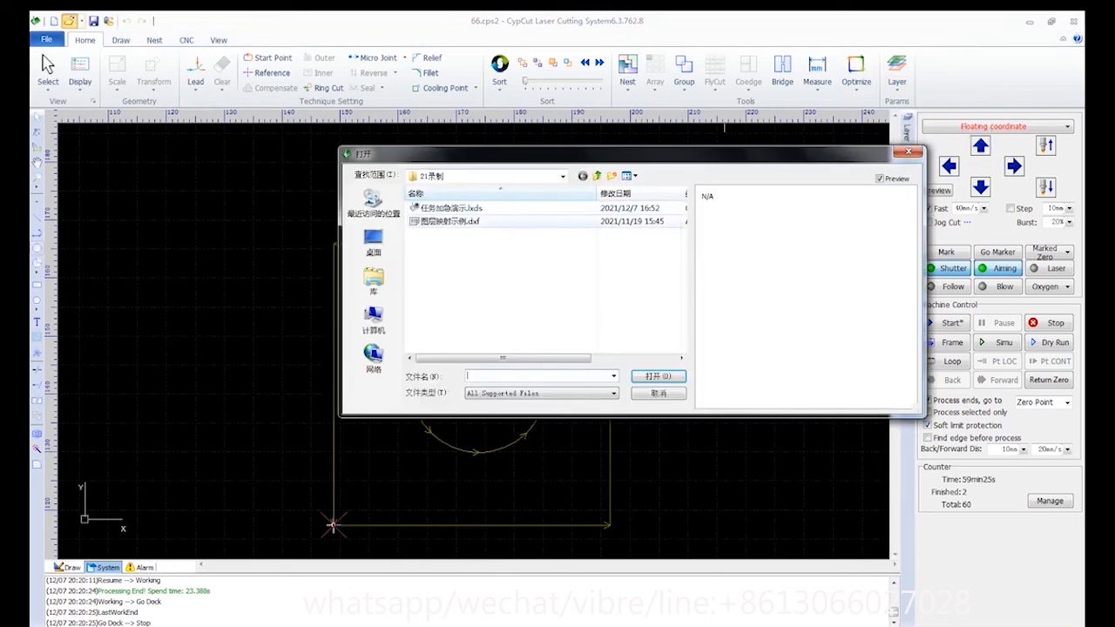
double_click(471, 223)
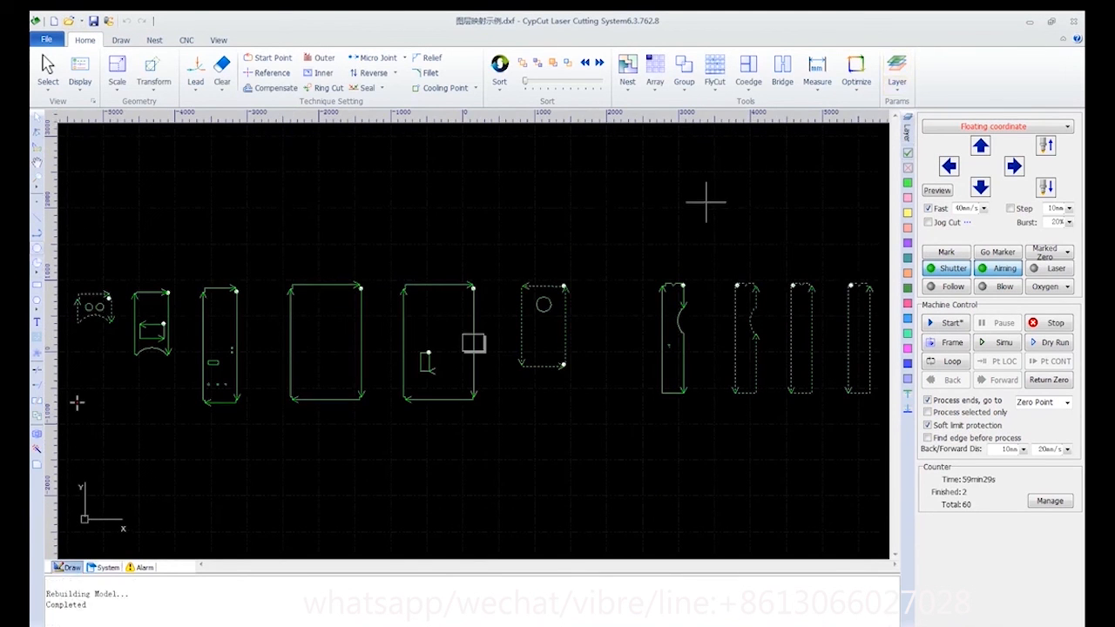
- Bring up the DXF layer mapping for the drawing and assign DXF layer 0 to layer 1
scroll(723, 196, down, 2)
middle_drag(803, 186, 770, 188)
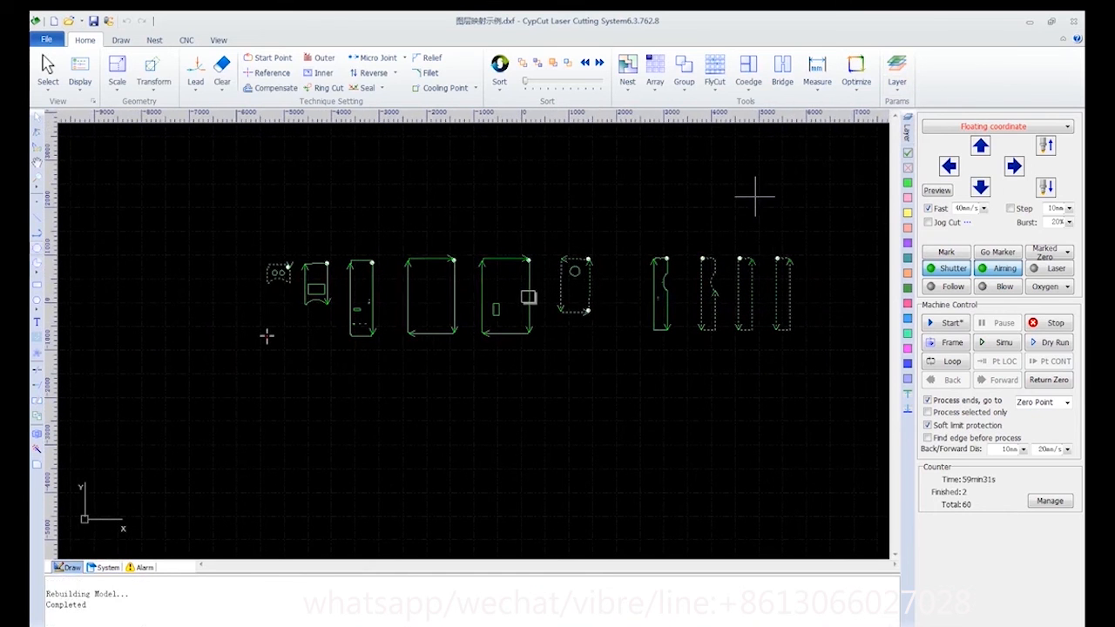
click(898, 69)
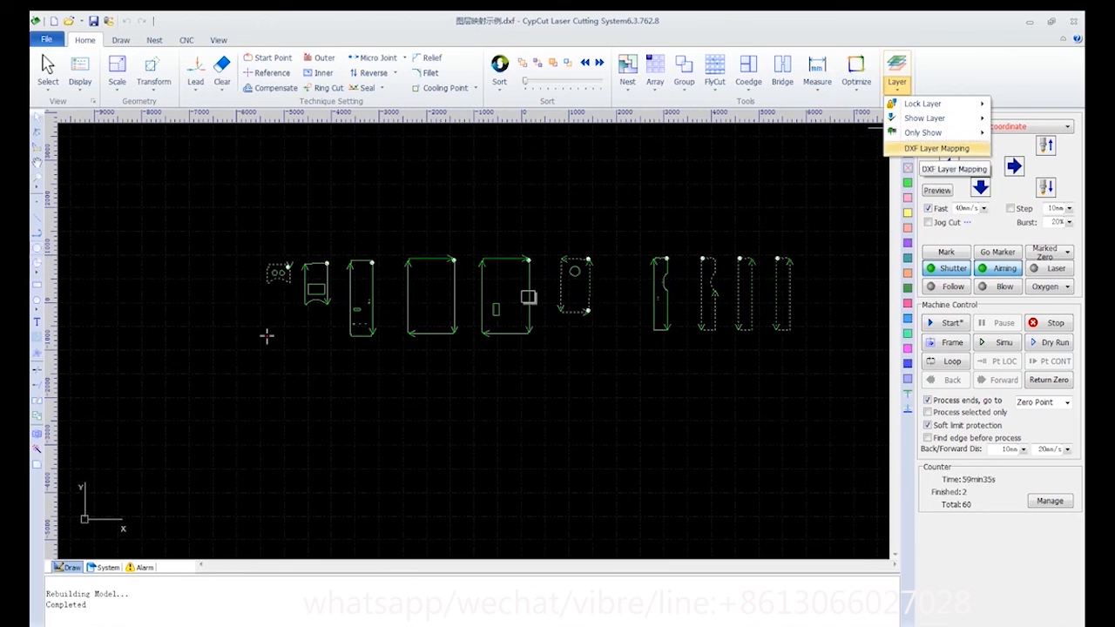
click(936, 149)
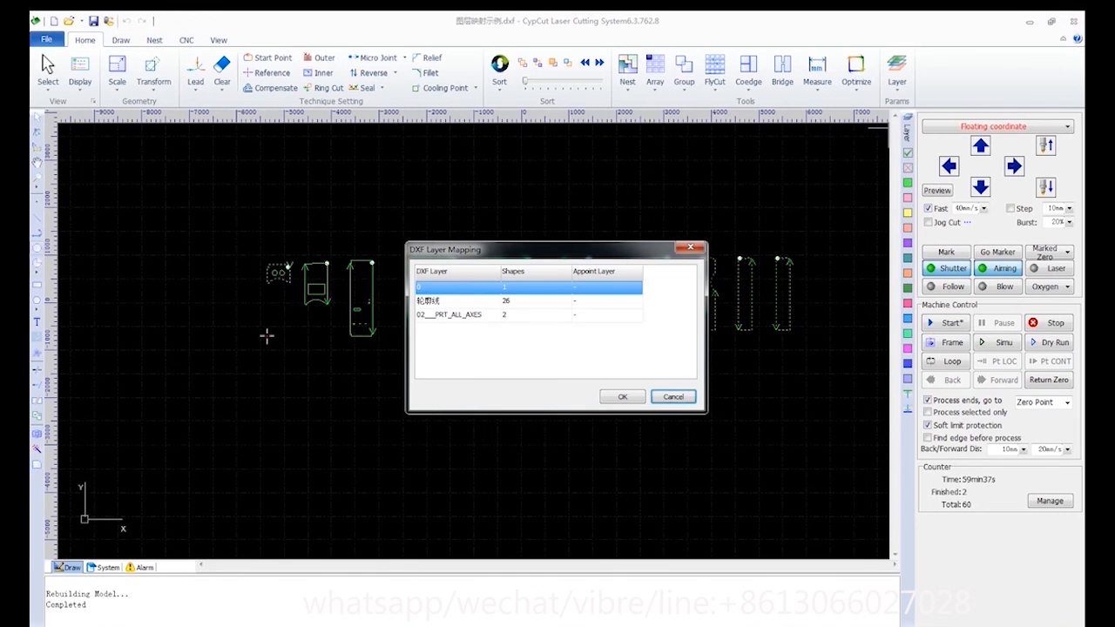
drag(540, 249, 493, 363)
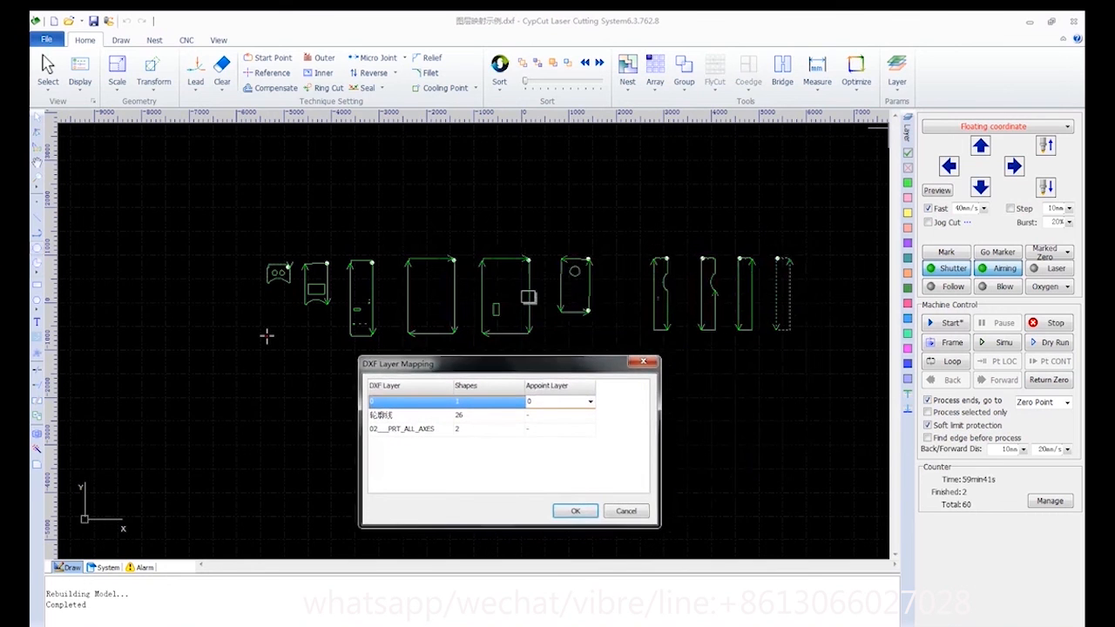
click(590, 402)
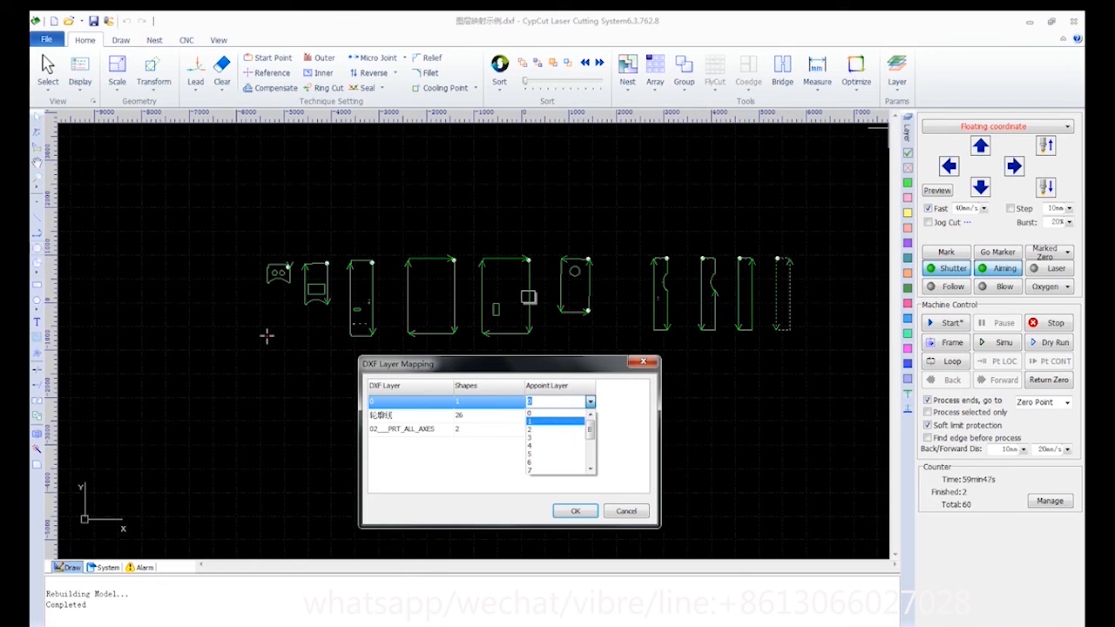
click(557, 420)
- Map DXF layer 轮廓线 to layer 2 and 02___PRT_ALL_AXES to layer 3, and apply the mapping
key(Down)
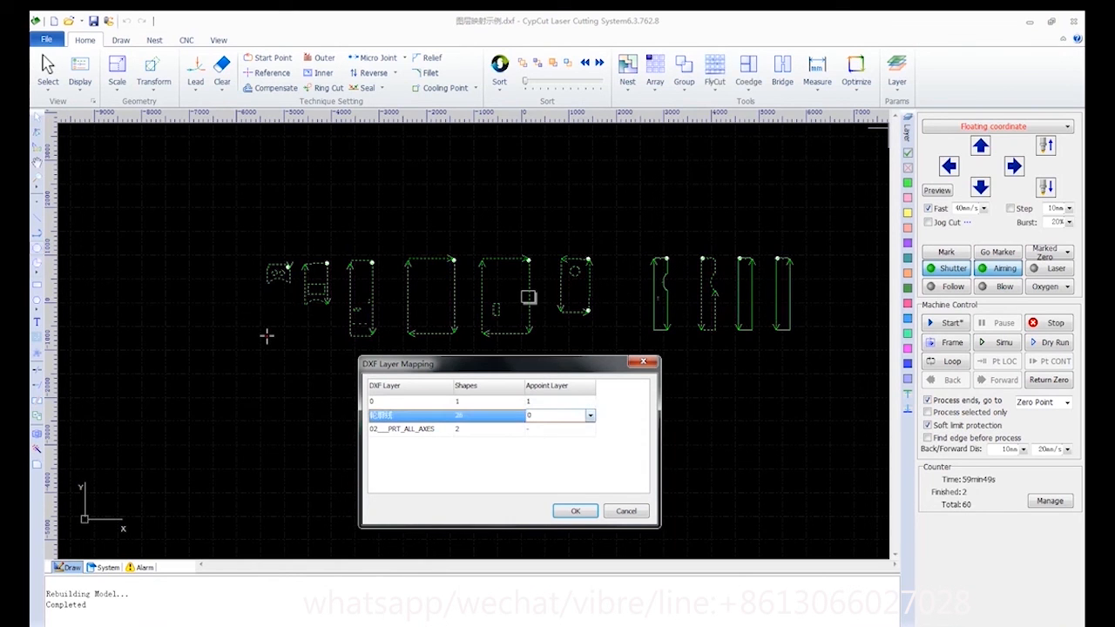
click(590, 415)
click(554, 444)
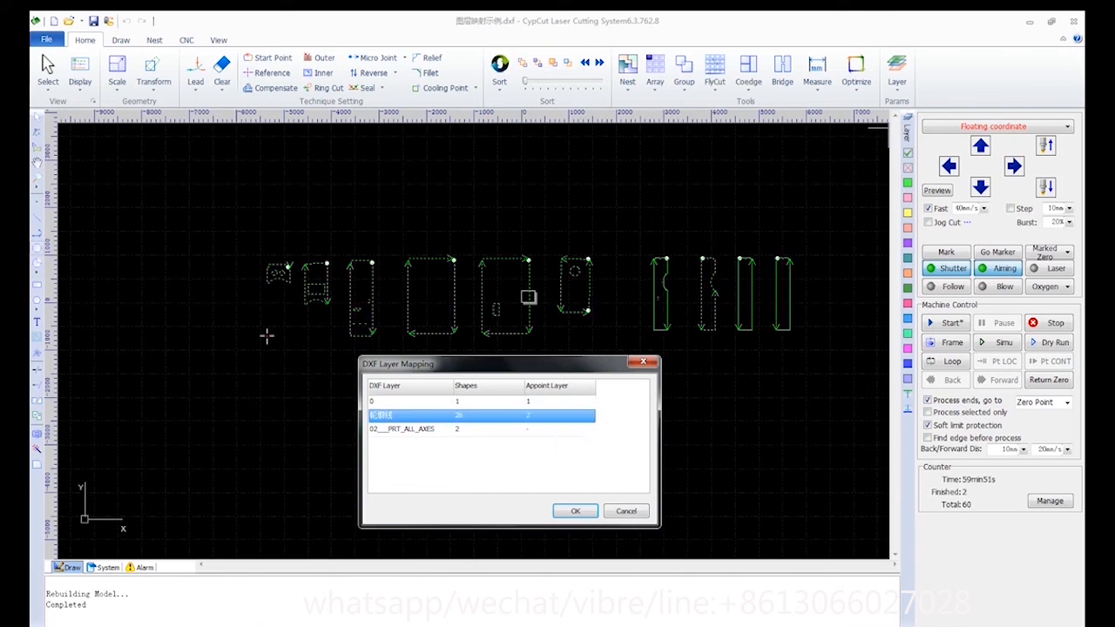
click(557, 429)
click(590, 430)
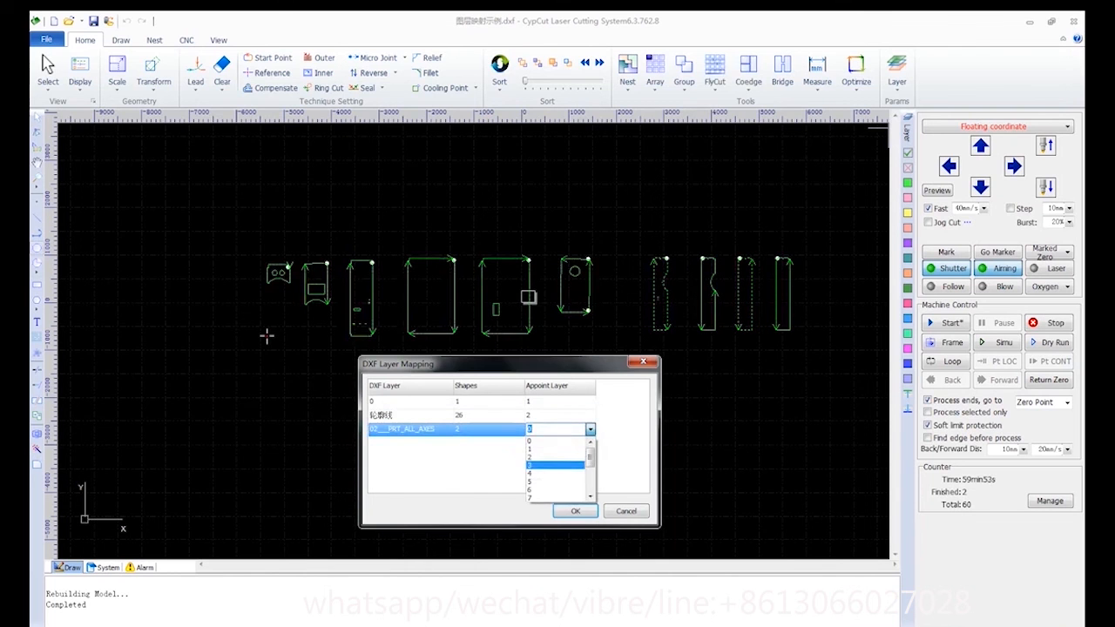
click(554, 465)
click(575, 511)
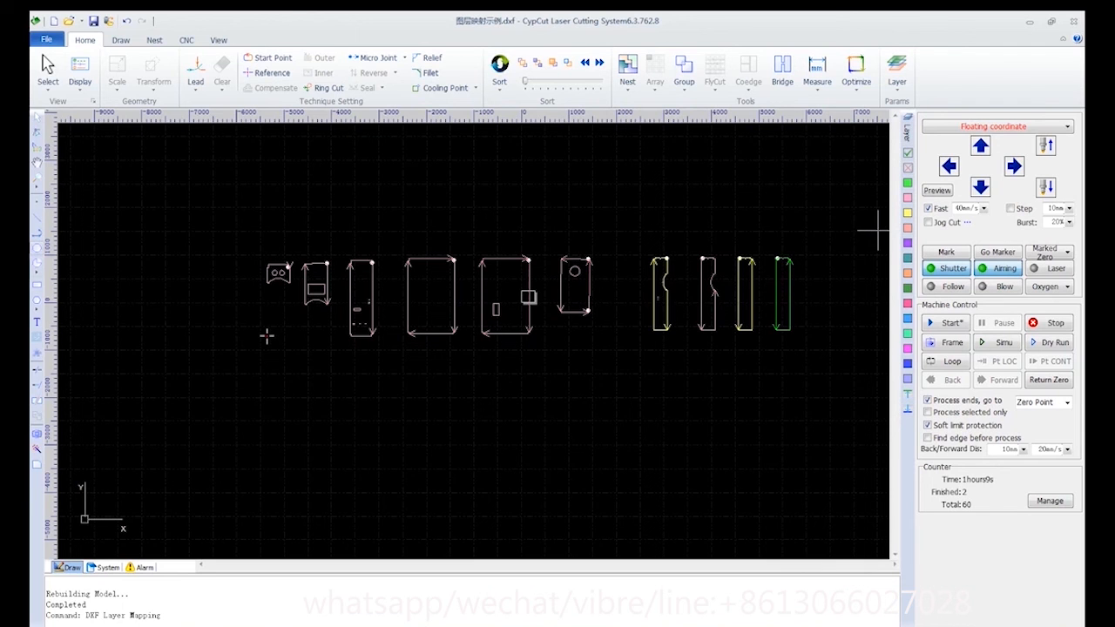
- Set the four tall narrow parts at the drawing's right end to not working, and set them back to working
drag(617, 202, 827, 367)
click(908, 168)
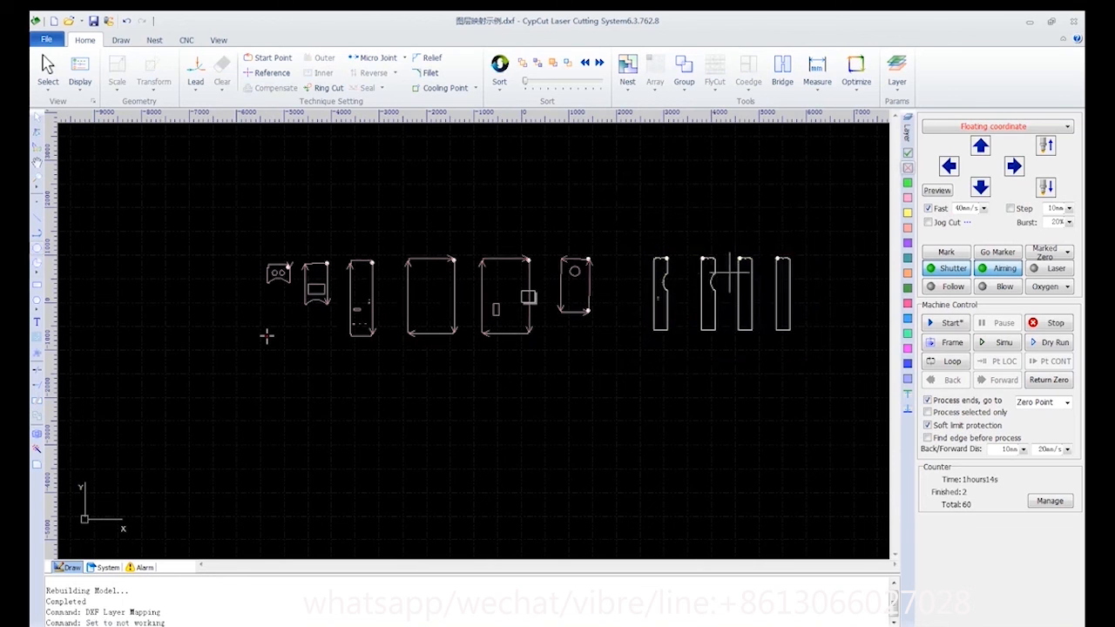
drag(651, 229, 827, 355)
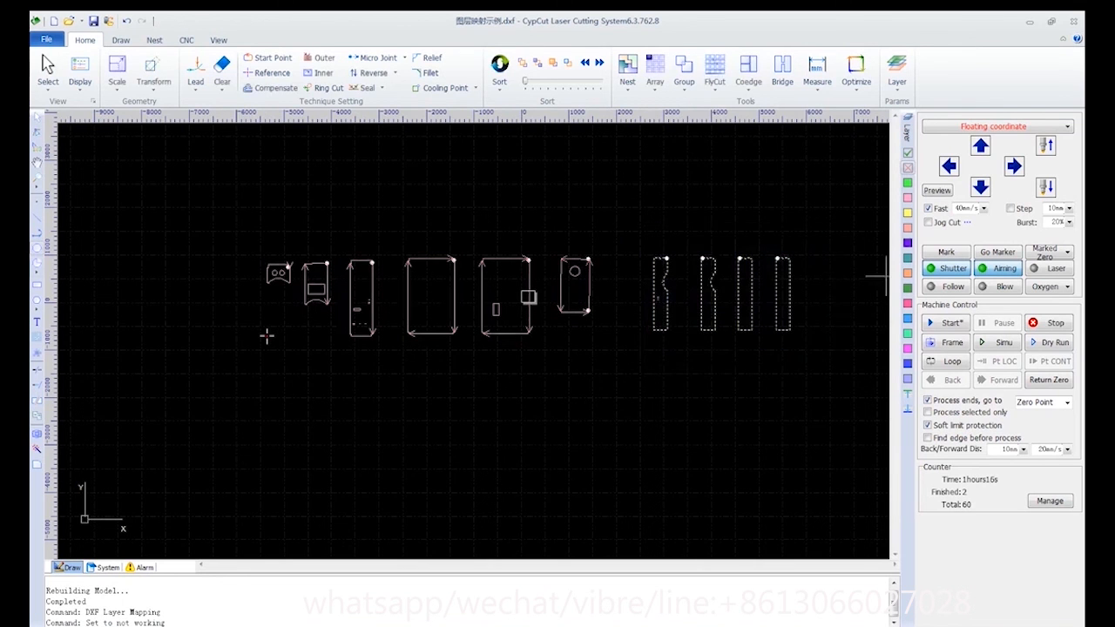
click(908, 153)
click(763, 193)
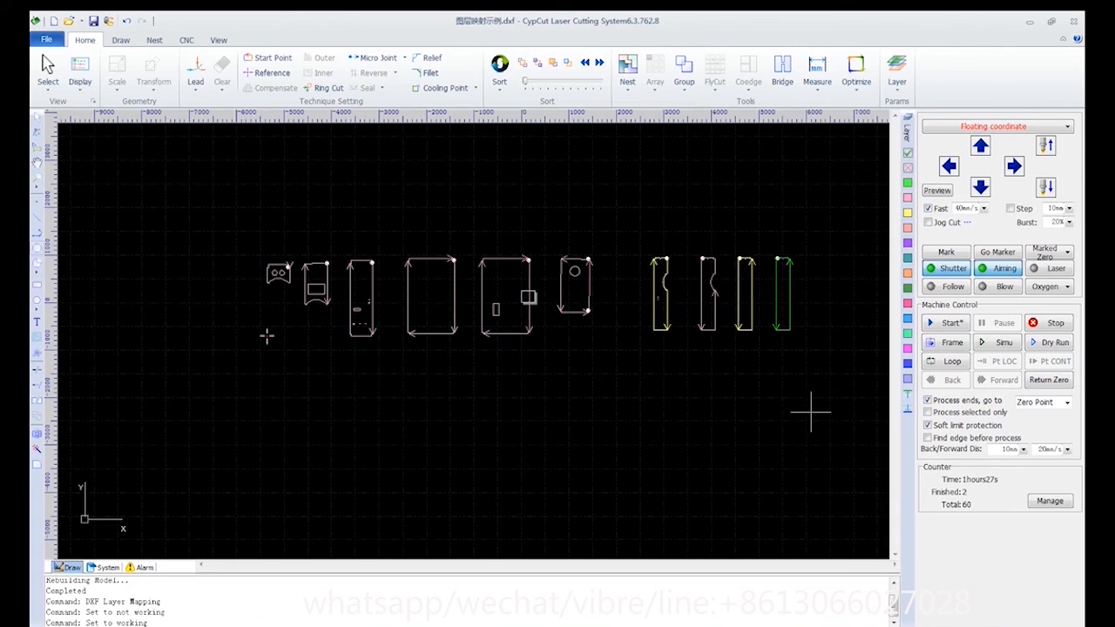
- Assign the two plain narrow strips to the process-first layer and the two notched strips to the process-last layer
drag(822, 412, 804, 368)
drag(720, 214, 886, 406)
click(907, 394)
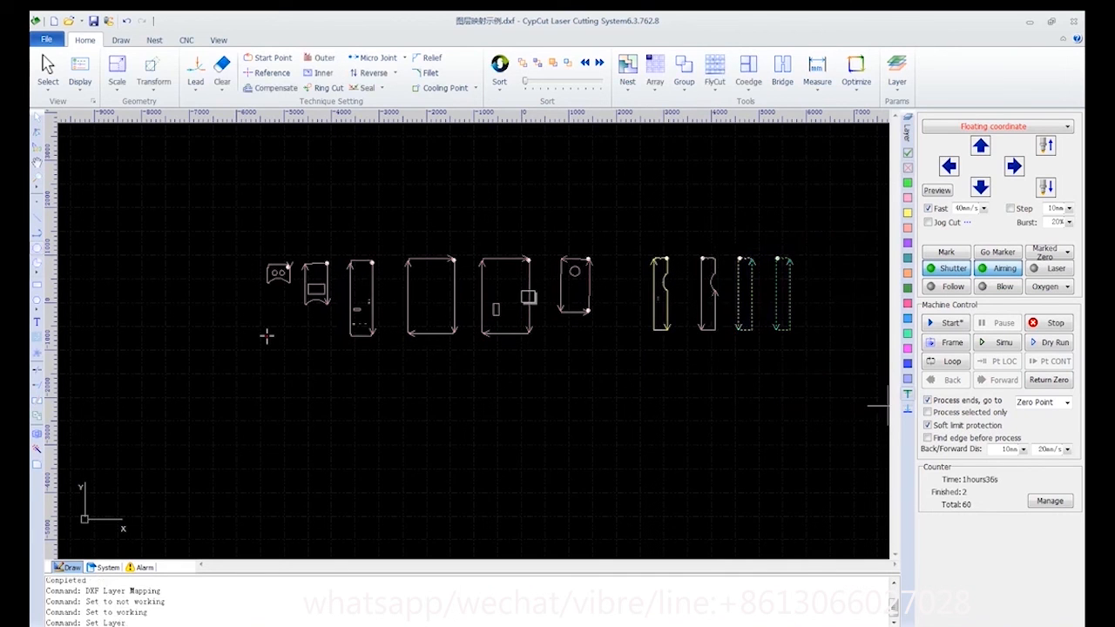
click(737, 369)
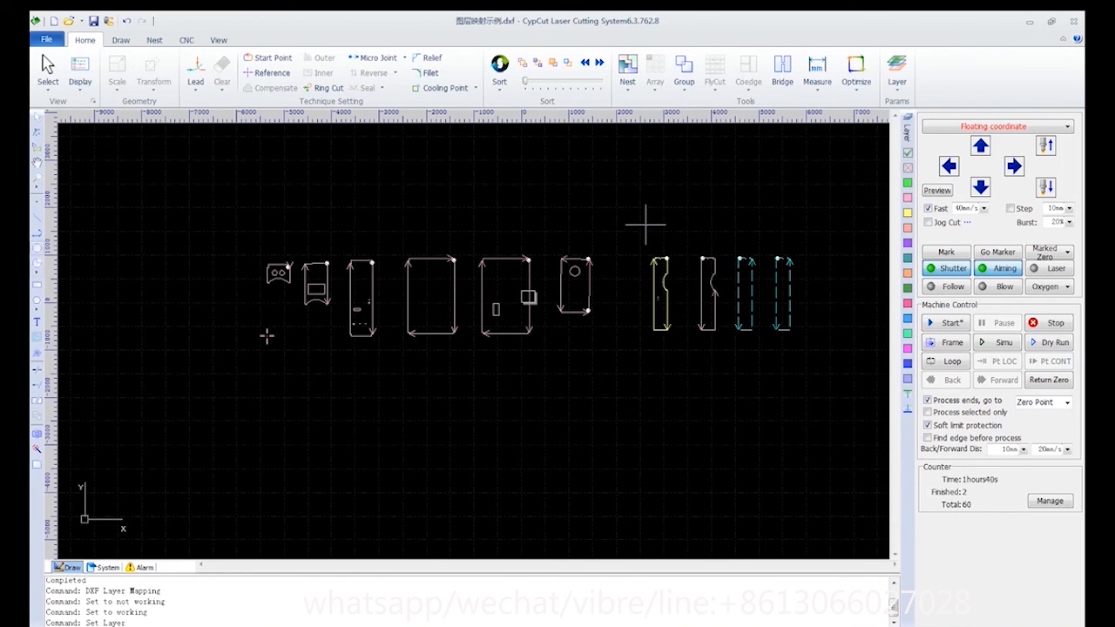
drag(645, 224, 727, 375)
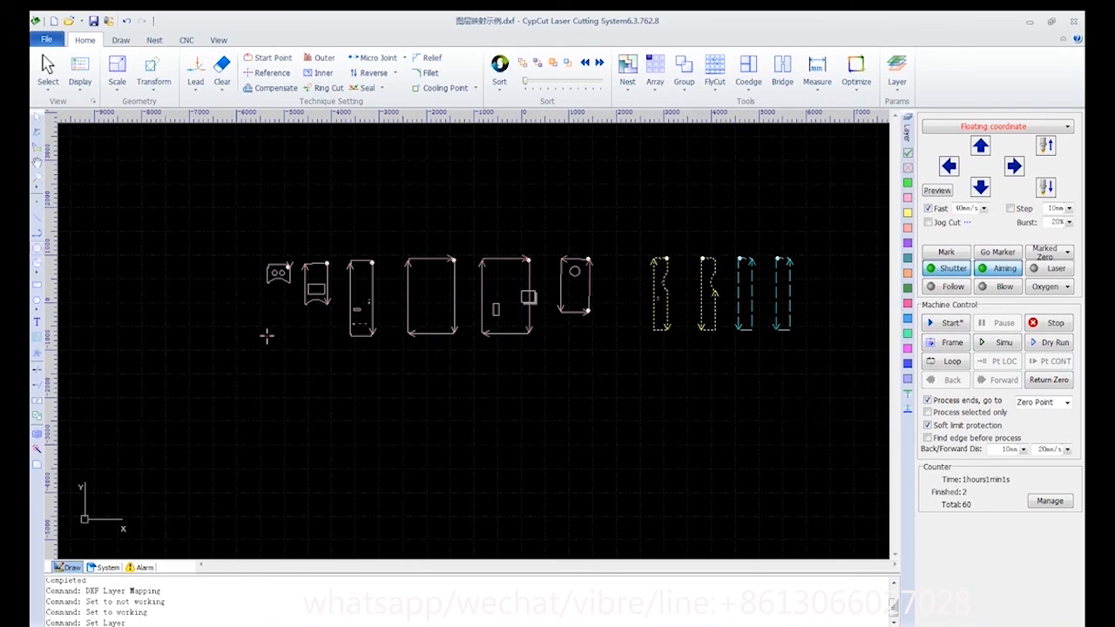
click(800, 413)
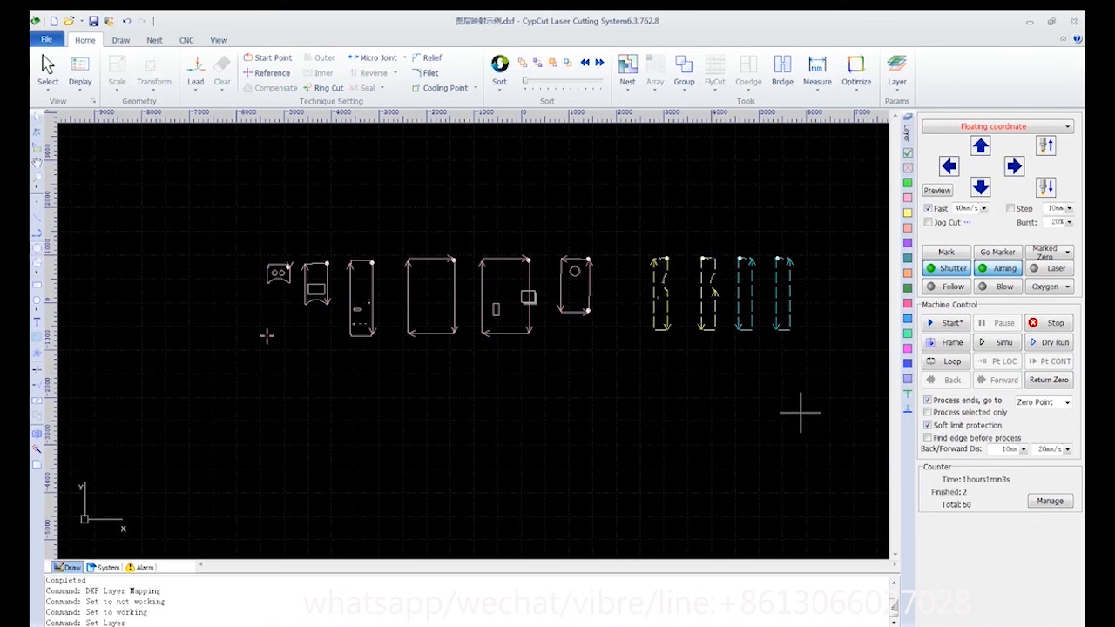